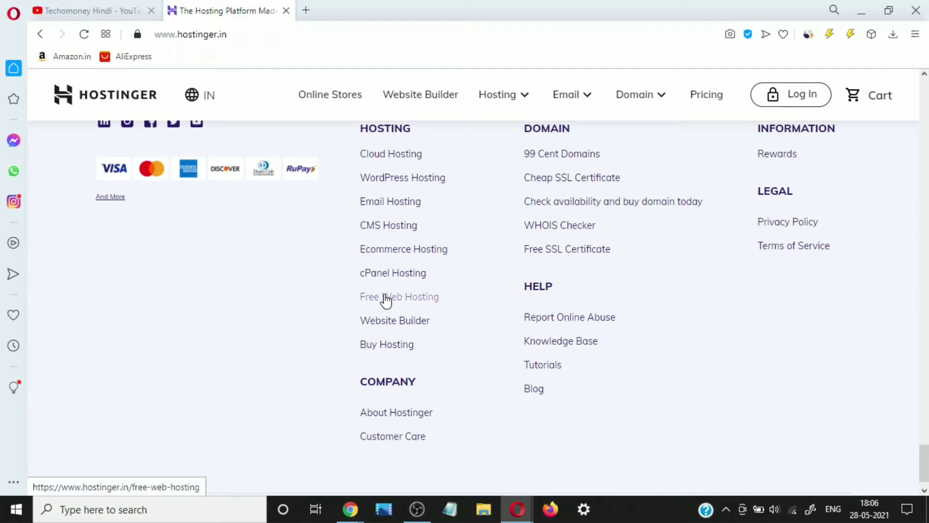
- Open Hostinger's Free Web Hosting page and scroll to the ₹0, ₹79 and ₹179 plan cards
left_click(386, 297)
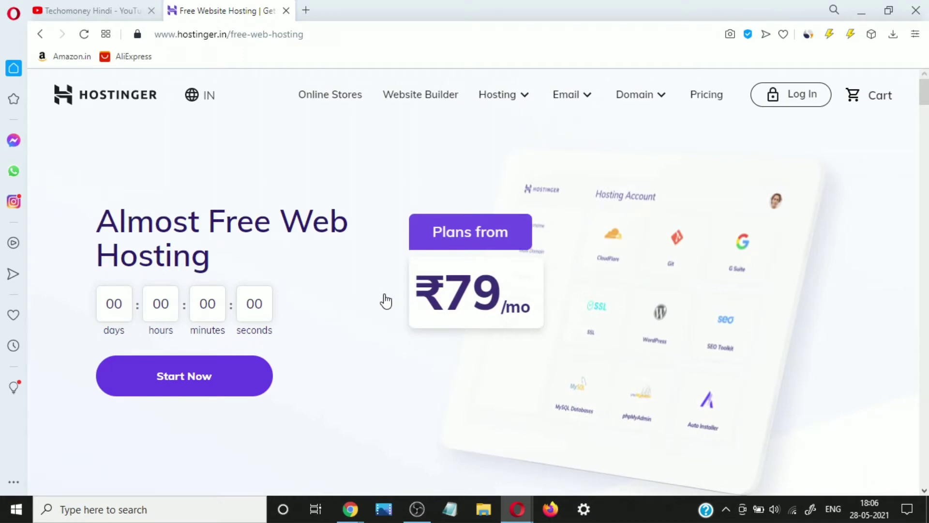
scroll(213, 339, "down", 3)
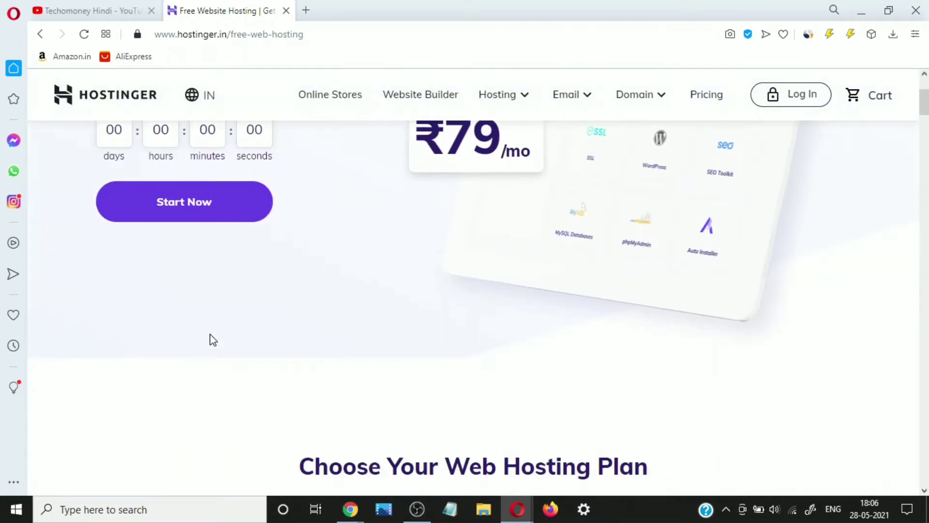
scroll(213, 340, "down", 2)
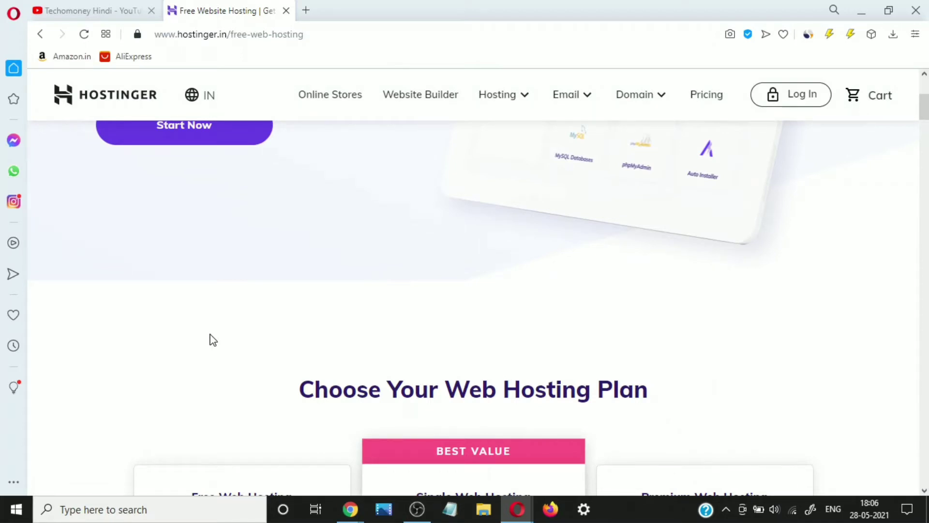
scroll(332, 377, "down", 3)
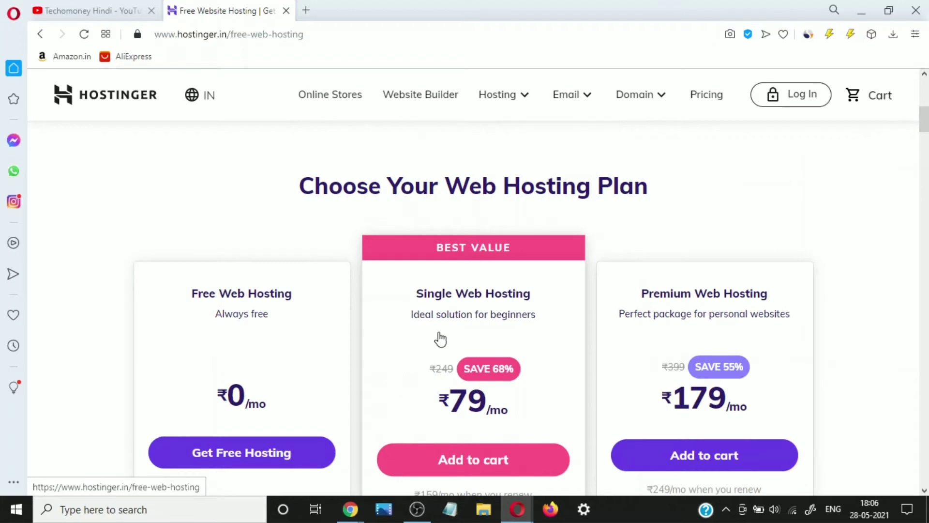
scroll(291, 264, "down", 1)
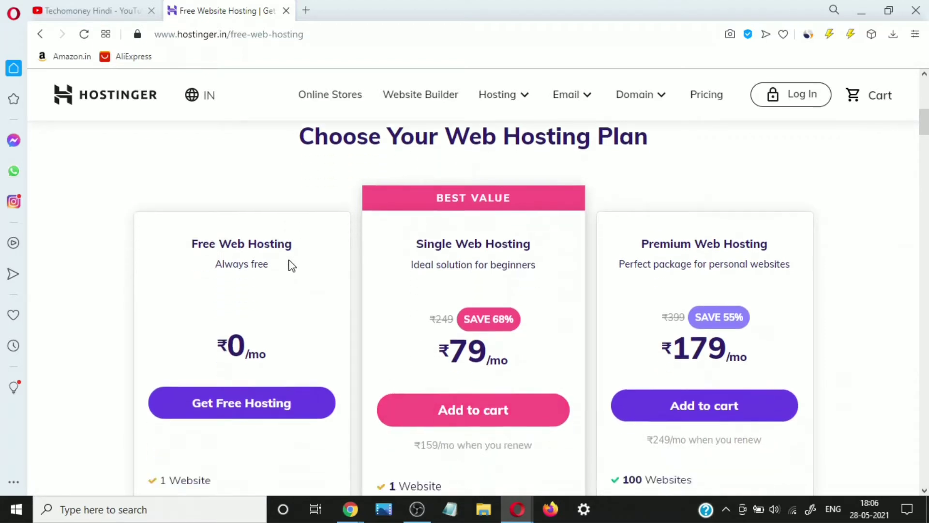
scroll(292, 266, "down", 2)
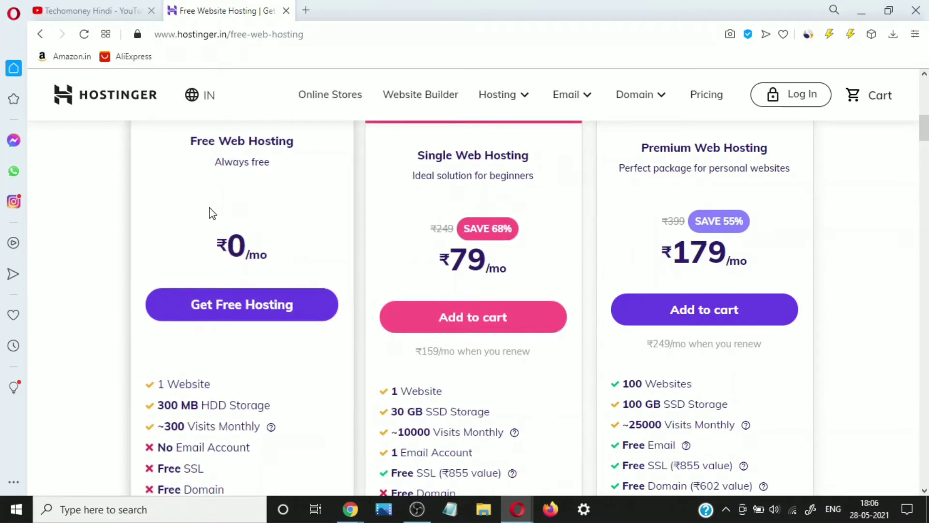
scroll(212, 213, "down", 1)
scroll(213, 213, "down", 1)
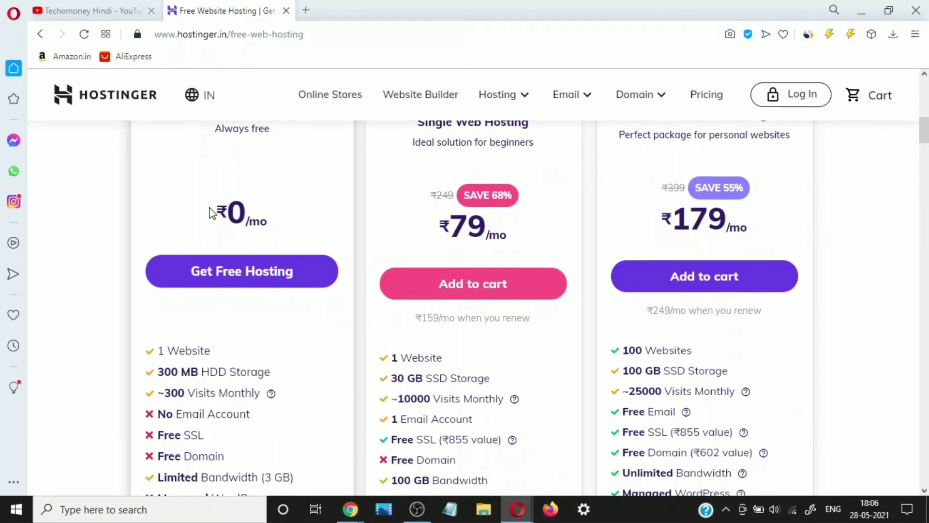
scroll(215, 209, "down", 3)
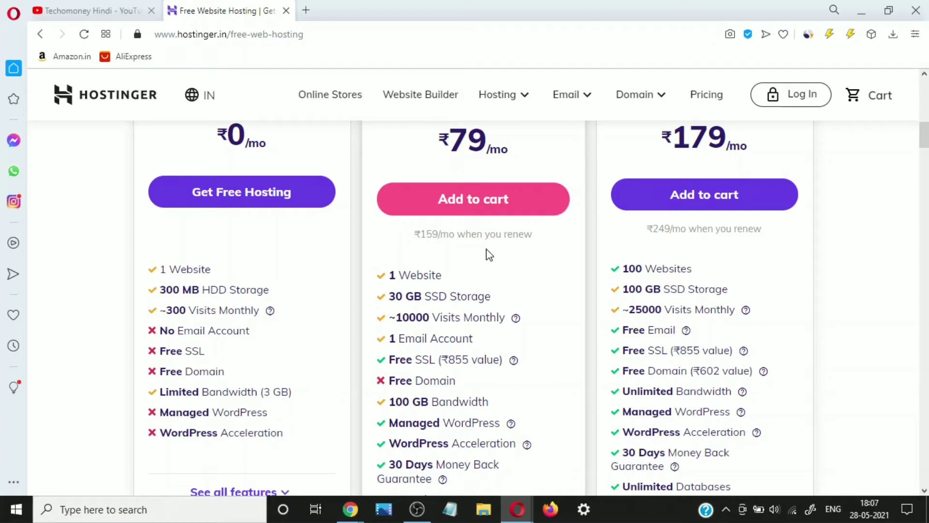
- Expand all features of the Free, Single and Premium plans and scroll through the lists
scroll(488, 254, "down", 3)
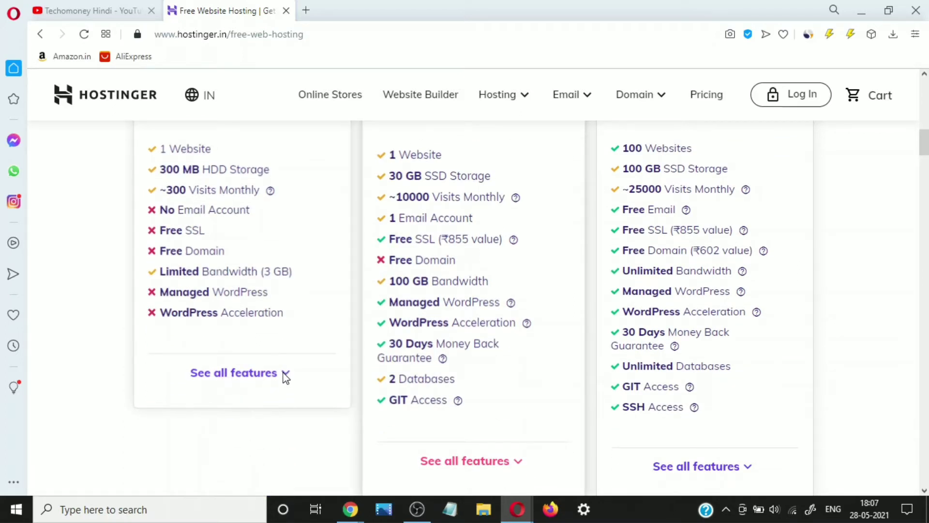
left_click(285, 374)
scroll(285, 377, "down", 7)
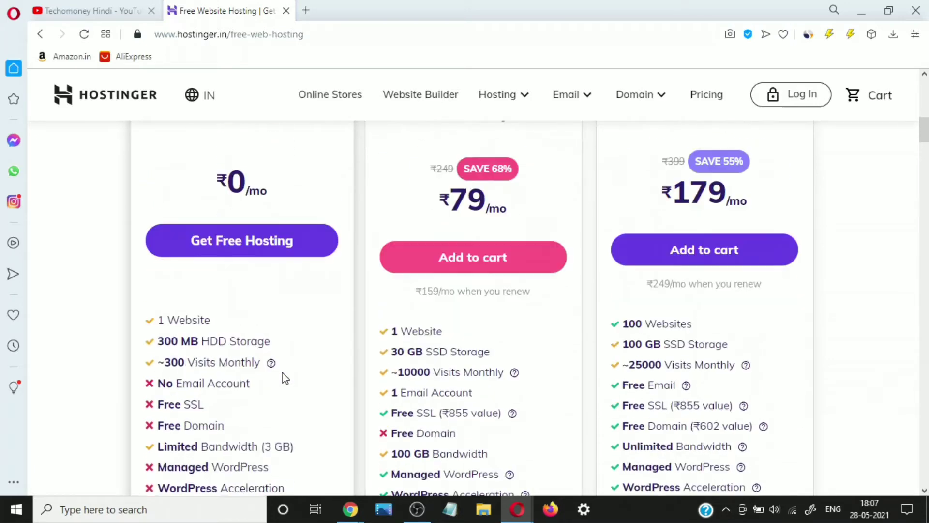
scroll(283, 375, "down", 3)
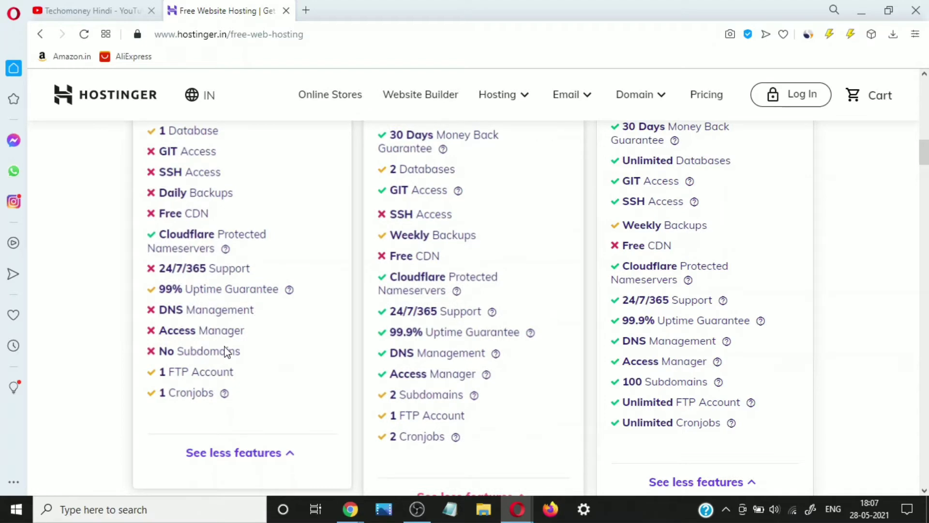
scroll(207, 355, "up", 9)
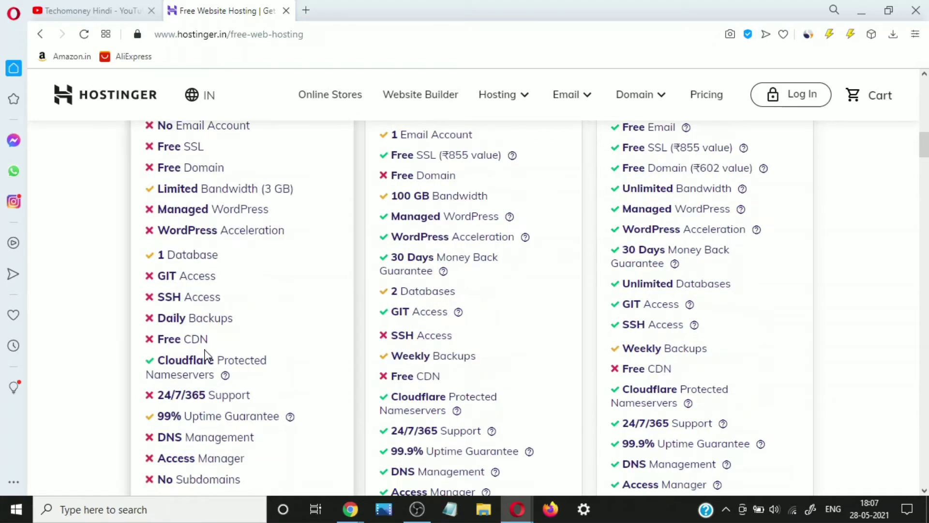
scroll(425, 329, "up", 1)
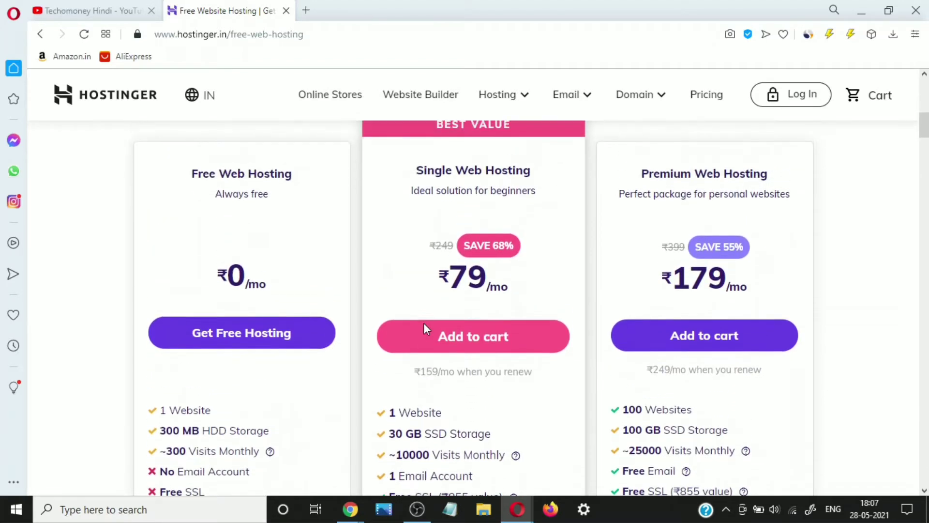
scroll(426, 330, "down", 1)
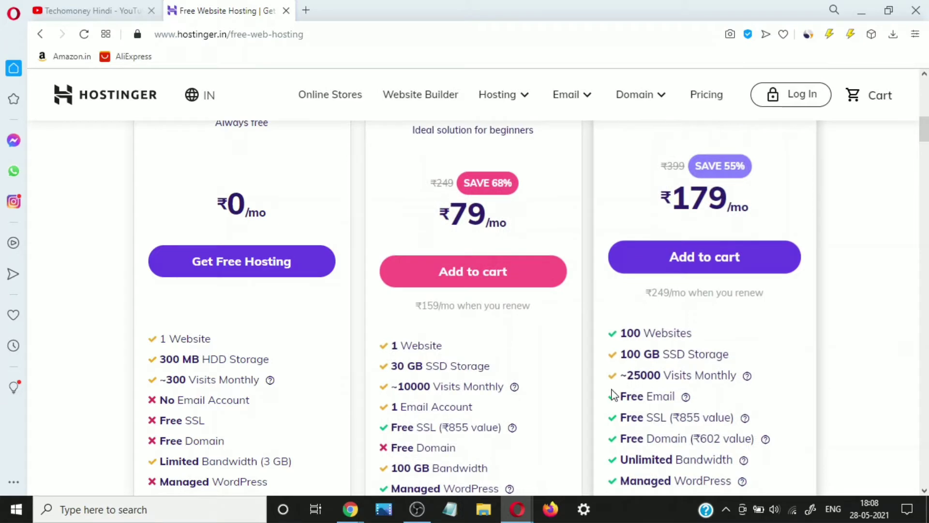
- Open the Premium Web Hosting cart in a new tab
right_click(673, 265)
key("Escape")
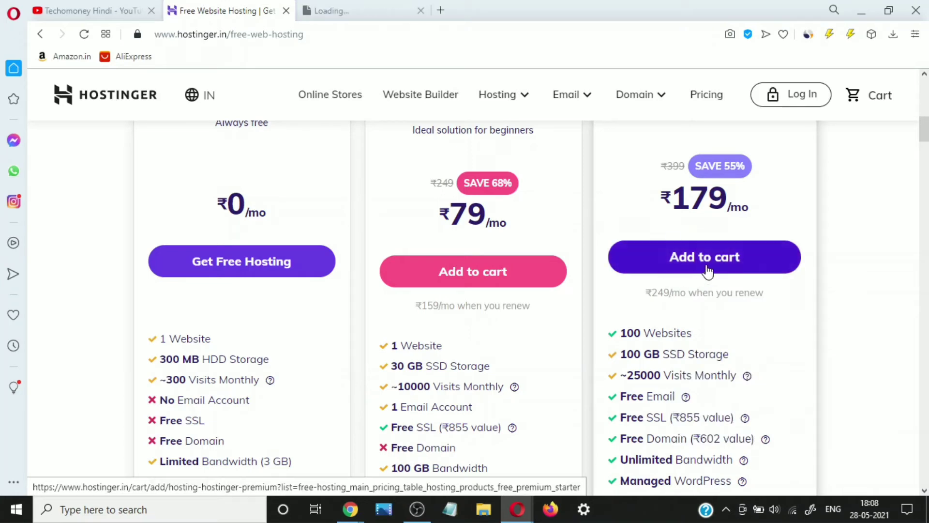
right_click(673, 266)
left_click(755, 272)
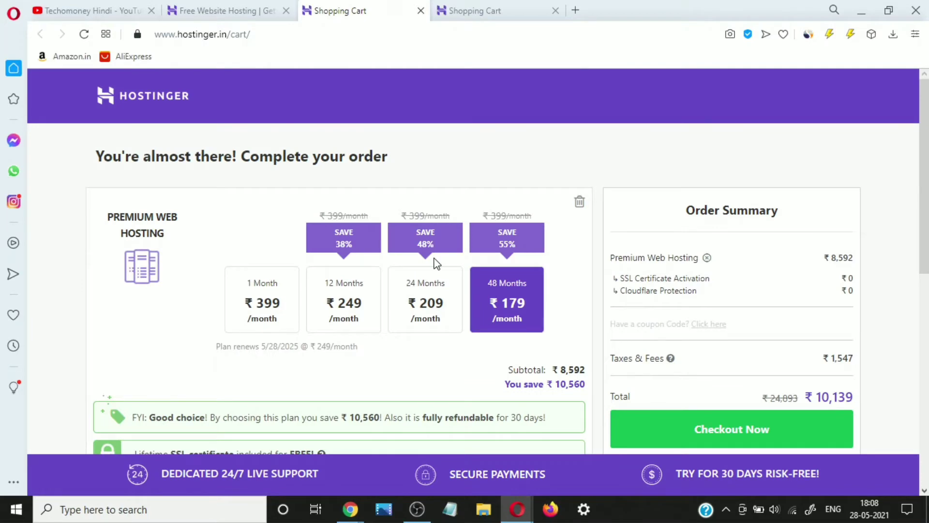
scroll(436, 264, "down", 1)
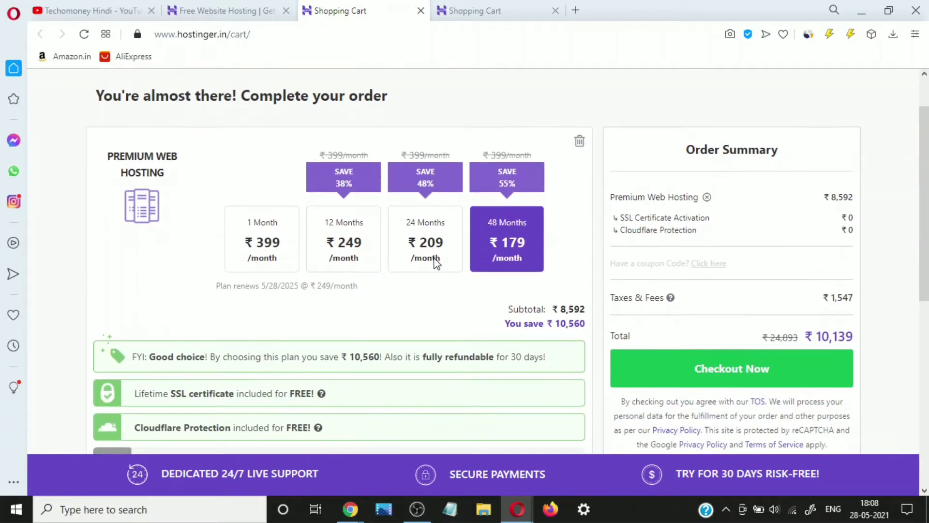
- Apply coupon TECHOMONEY to the Premium cart, bringing the total to ₹3,279
left_click(720, 266)
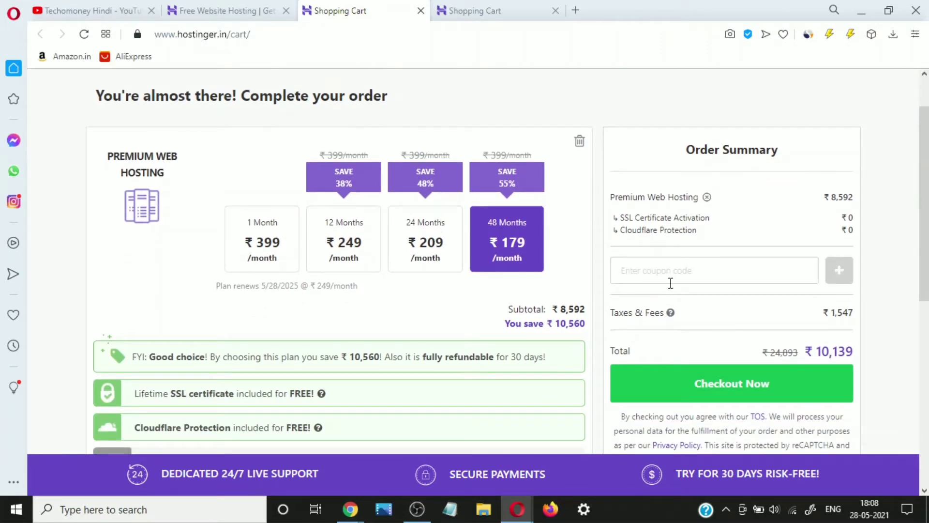
left_click(634, 264)
type("TECHOM")
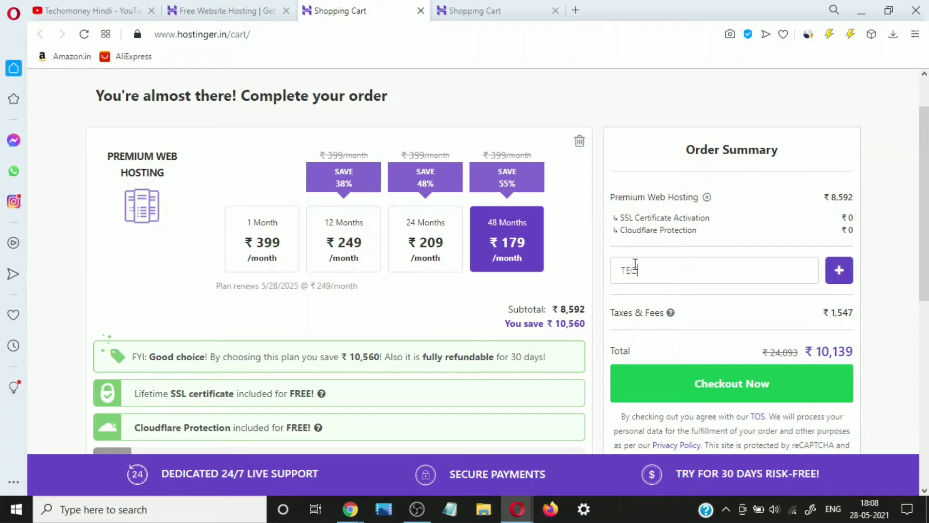
type("ONEY")
left_click(839, 271)
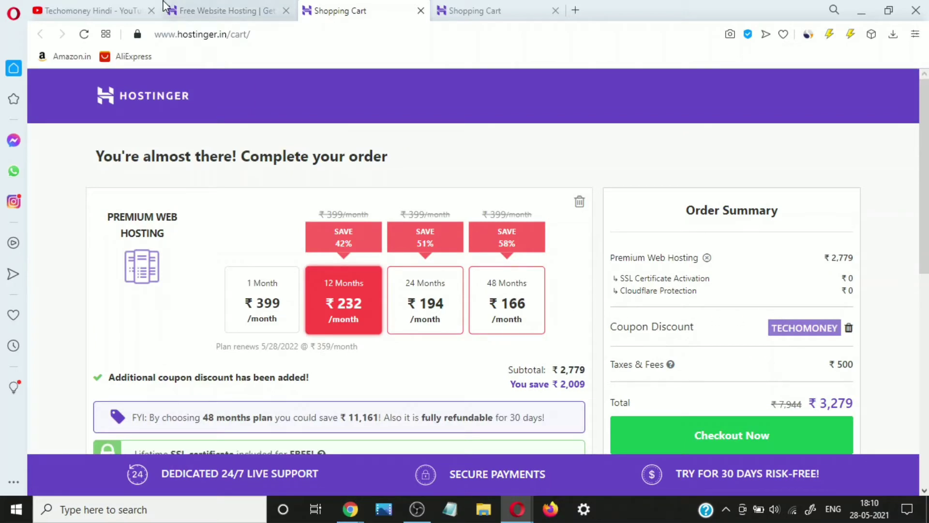
left_click(211, 7)
- Start the free 000webhost hosting sign-up and log in with a Google account
scroll(227, 258, "up", 2)
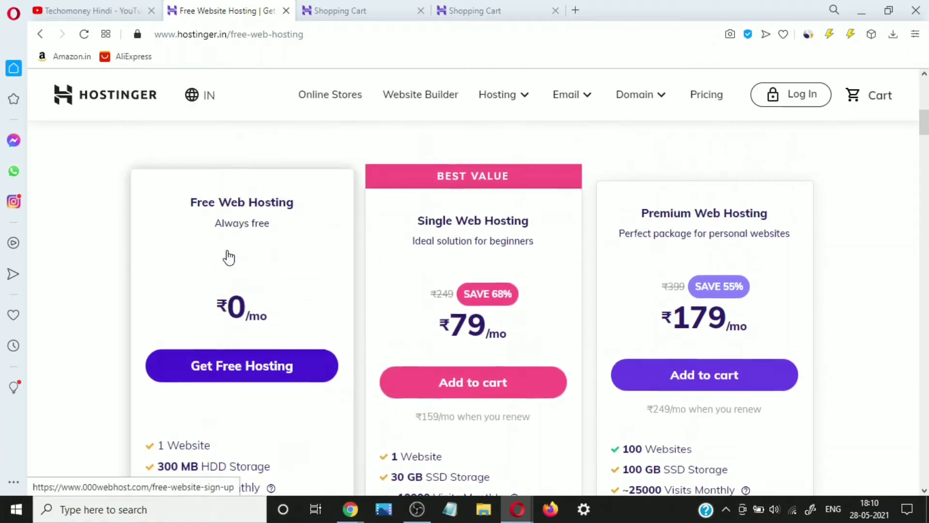
left_click(223, 373)
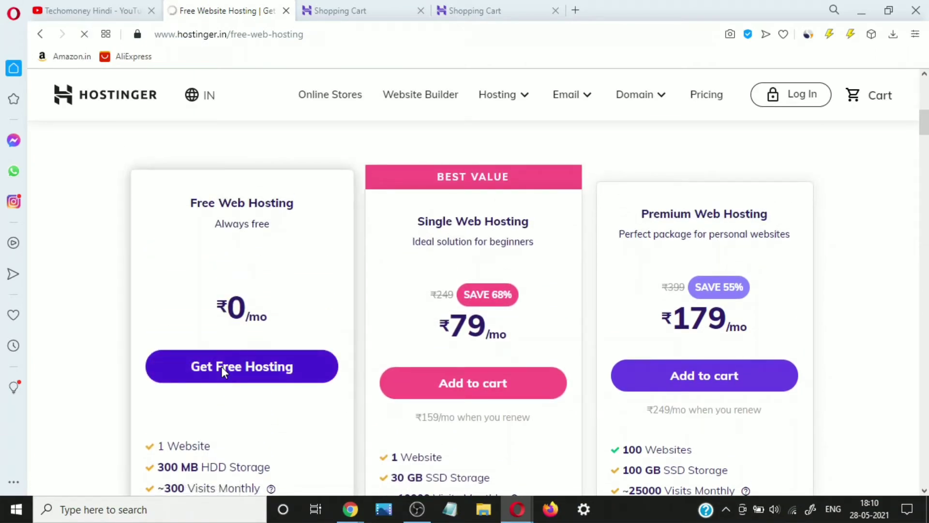
scroll(223, 373, "down", 3)
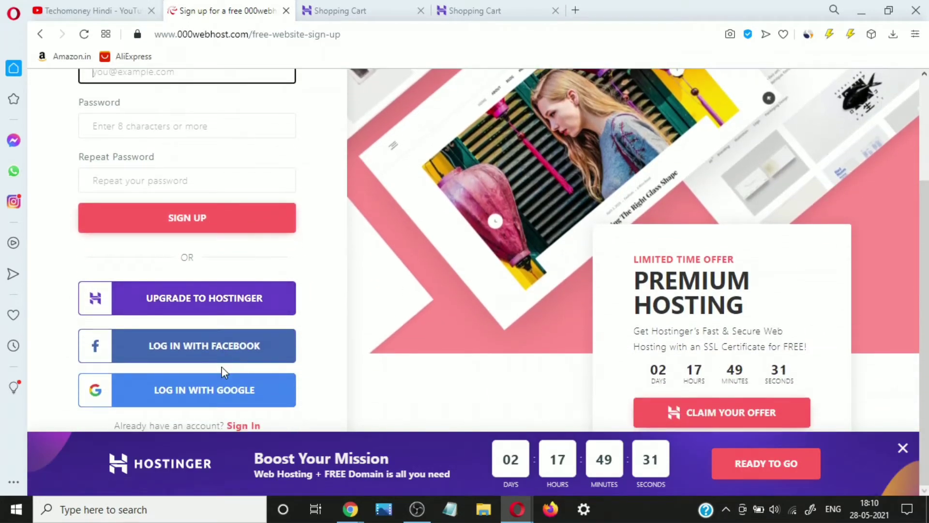
left_click(208, 405)
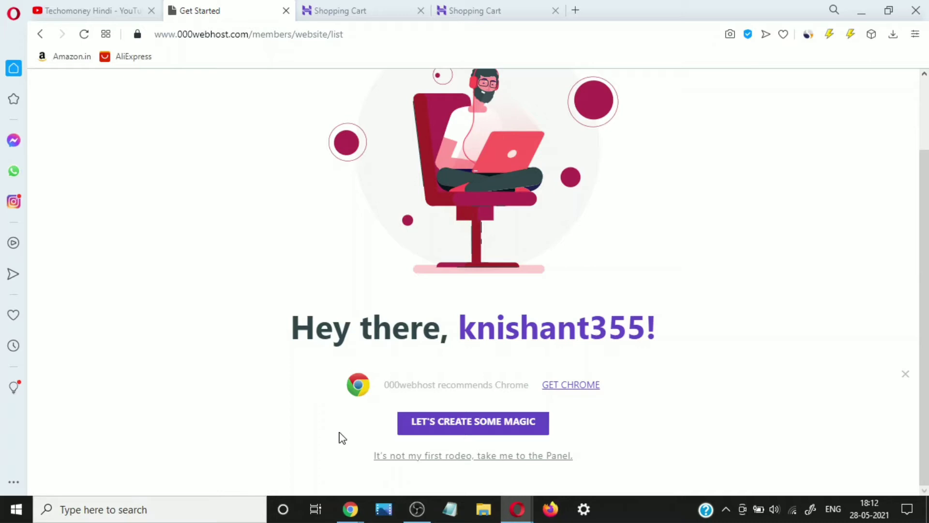
- Start the setup wizard, choosing Start a Blog with Lifestyle as the topic
left_click(430, 421)
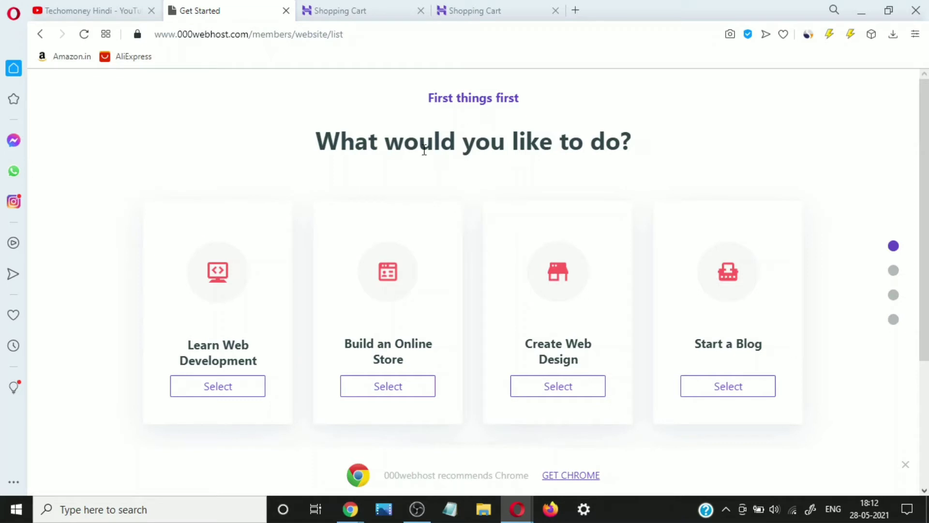
scroll(325, 257, "down", 2)
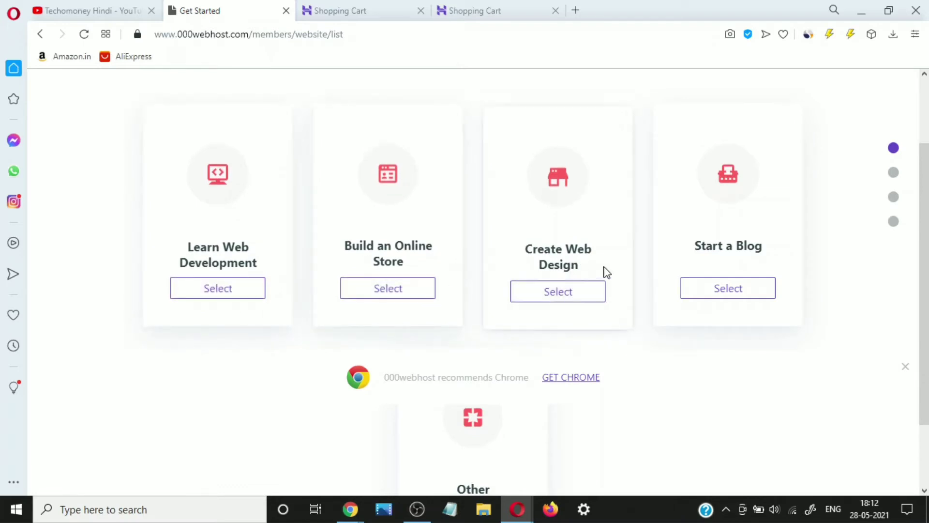
scroll(667, 265, "down", 2)
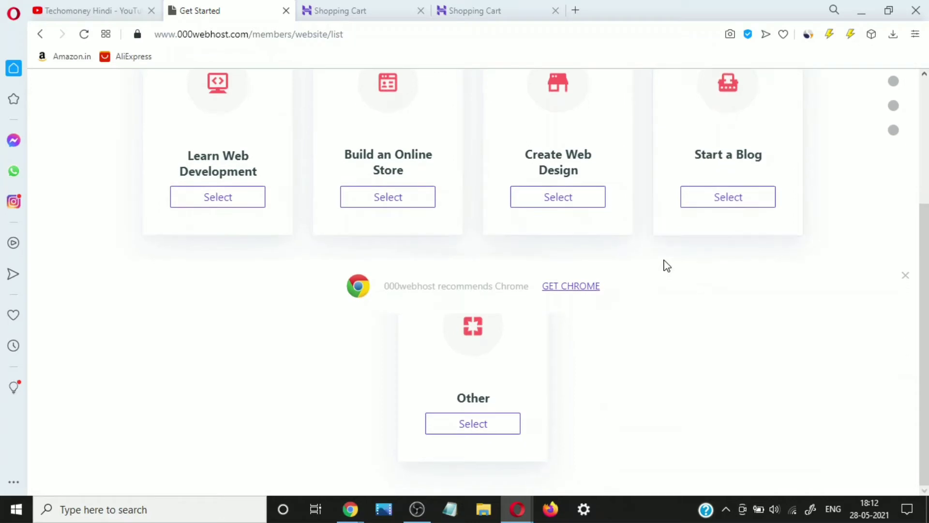
left_click(698, 208)
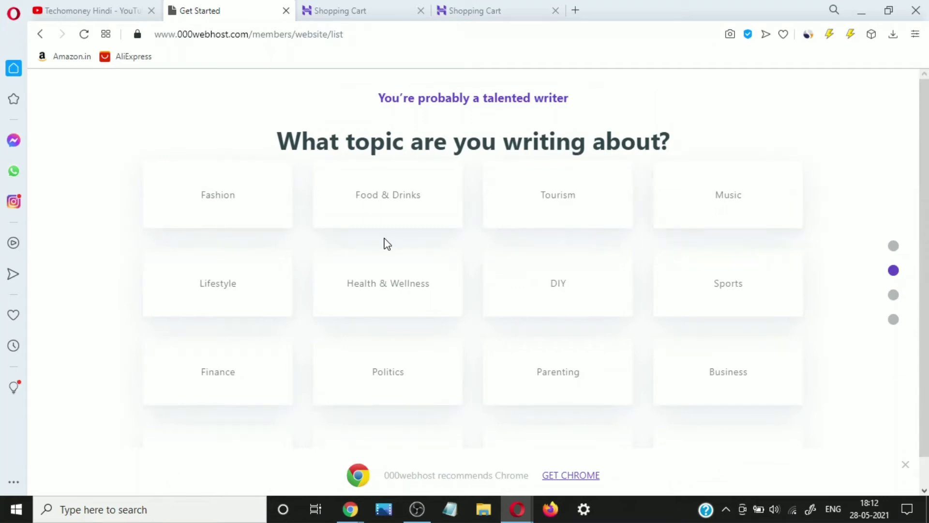
left_click(260, 291)
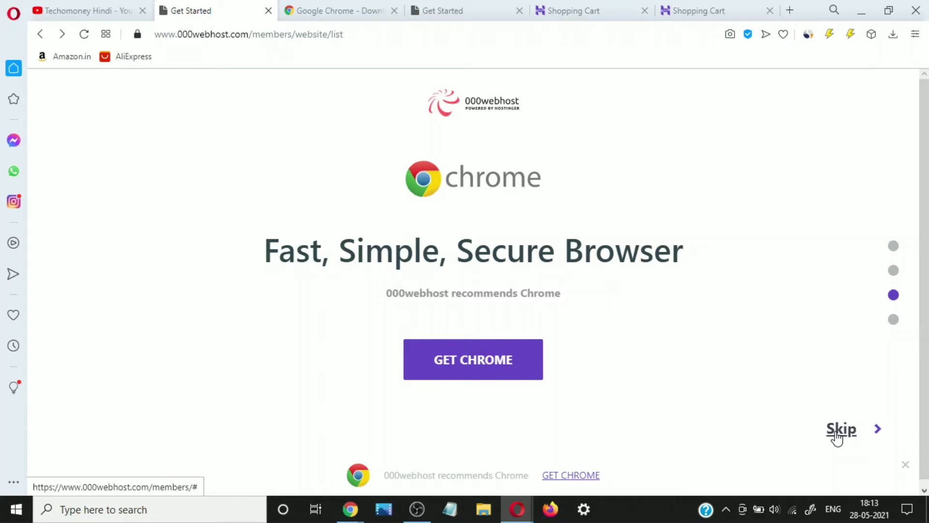
- Skip the Chrome step and submit 'mylifestyle' as the website name
left_click(838, 438)
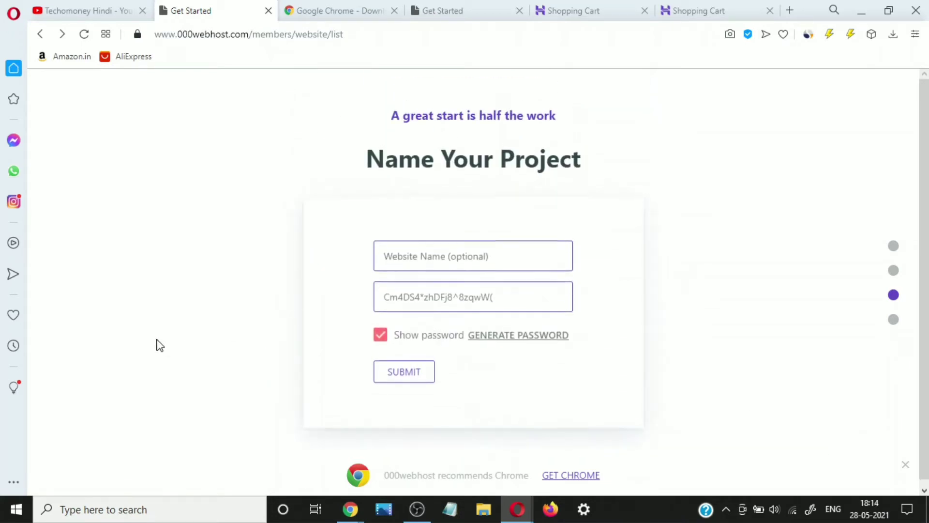
left_click(428, 256)
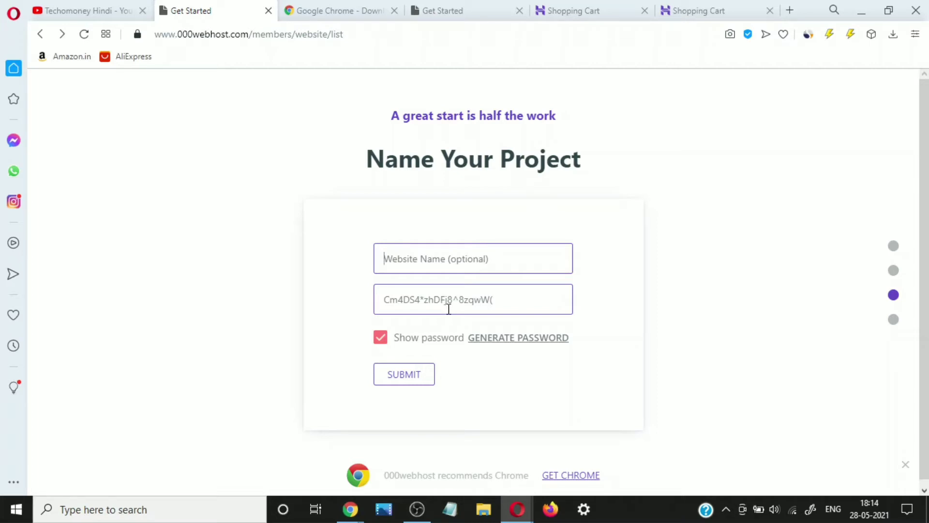
type("my")
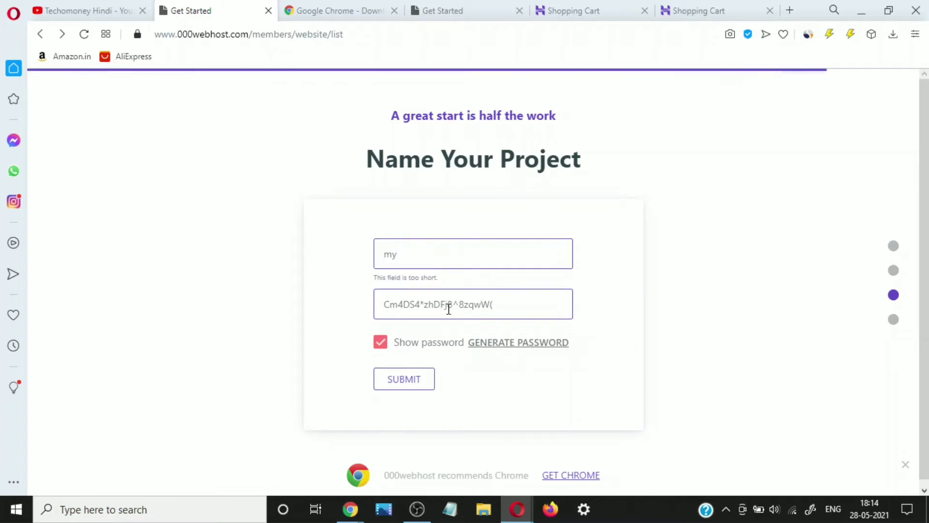
type("lifes")
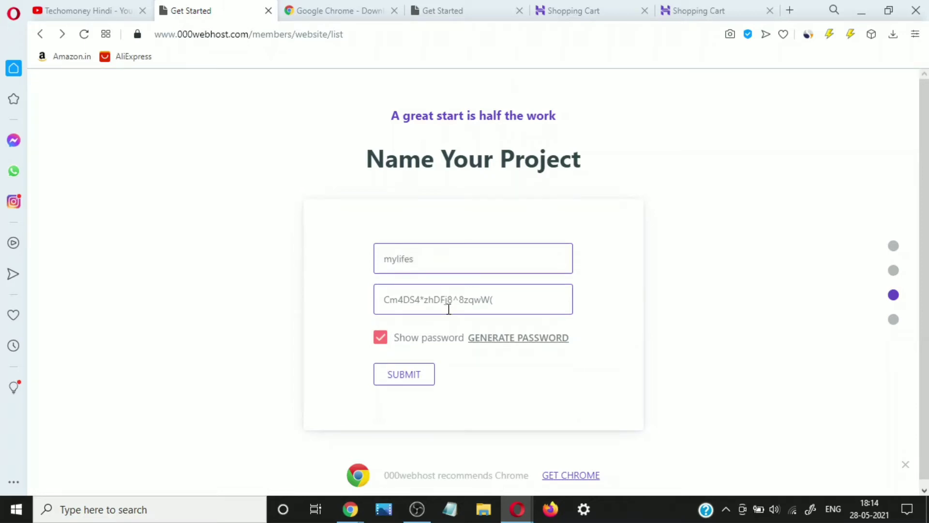
type("tyle")
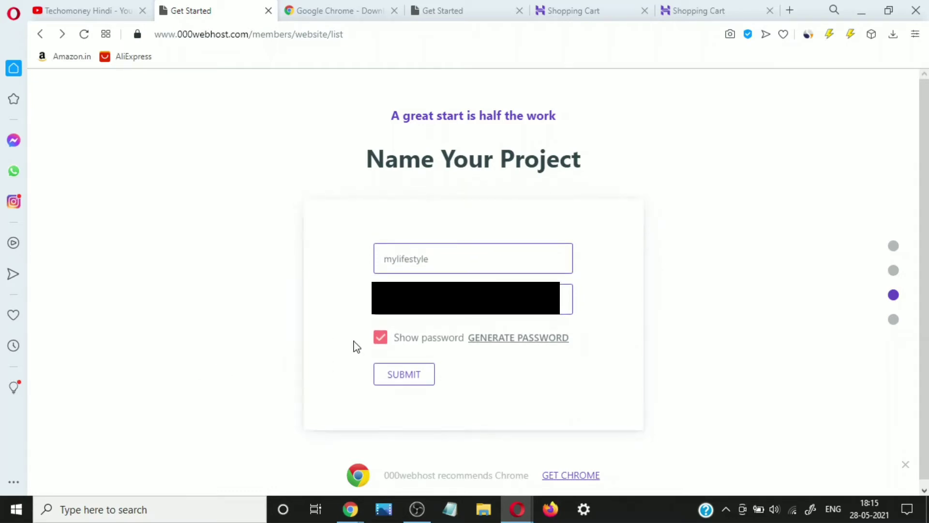
left_click(389, 377)
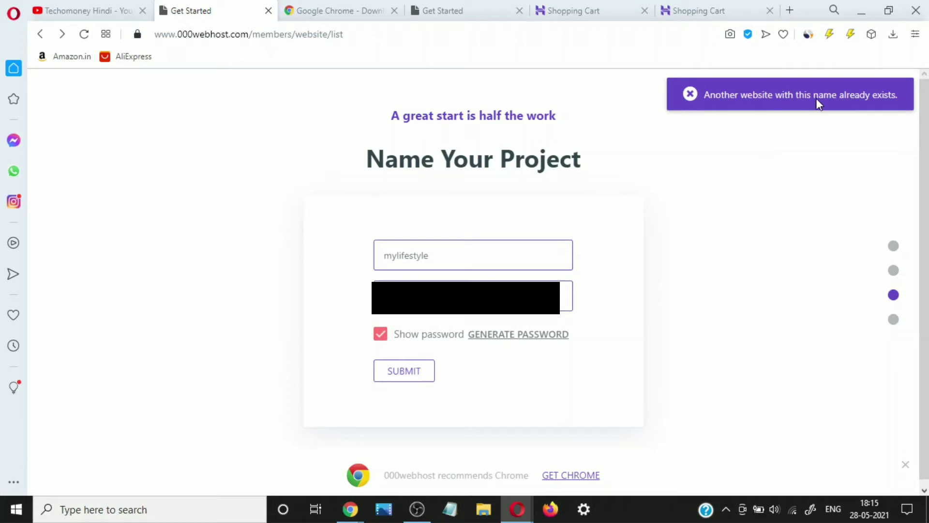
- Change the taken name to 'mylifestyle7884848' and submit it again
left_click(440, 252)
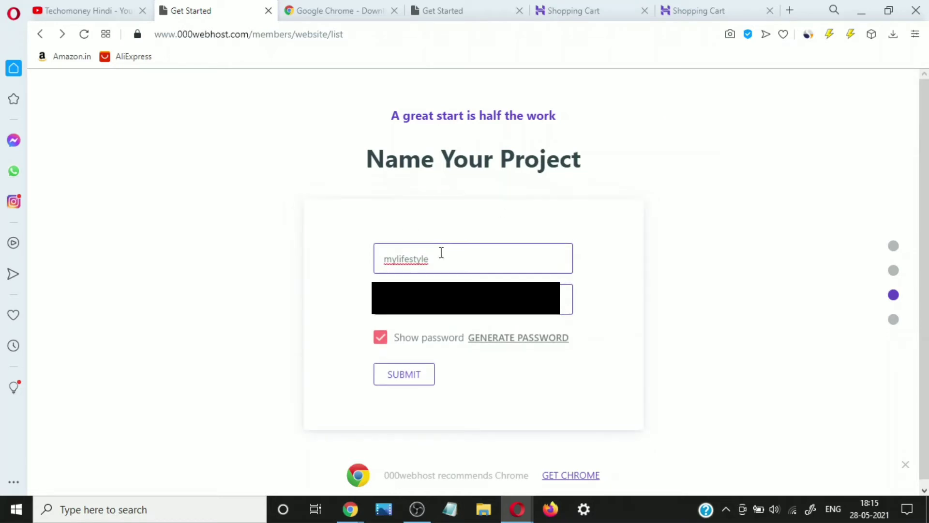
type("7884848")
left_click(416, 372)
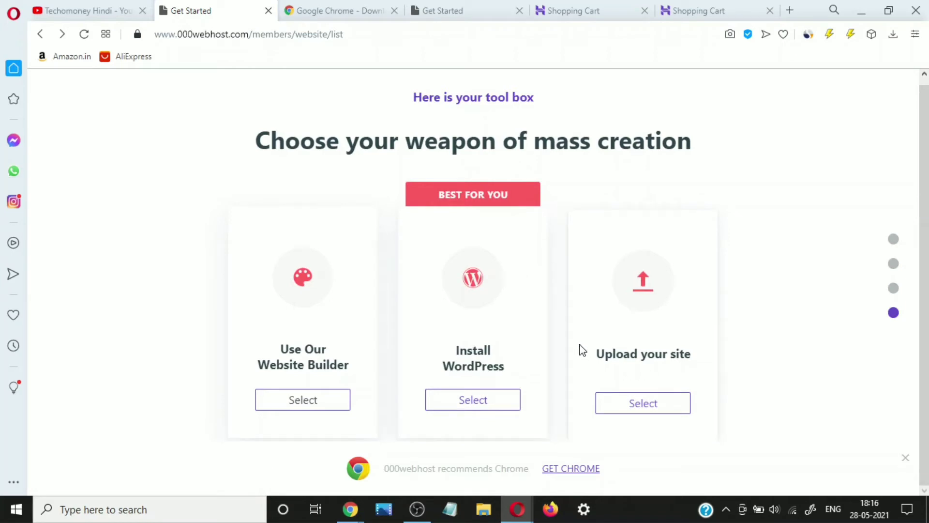
- Choose Install WordPress, keep username admin, enter an admin password and start installing
left_click(473, 406)
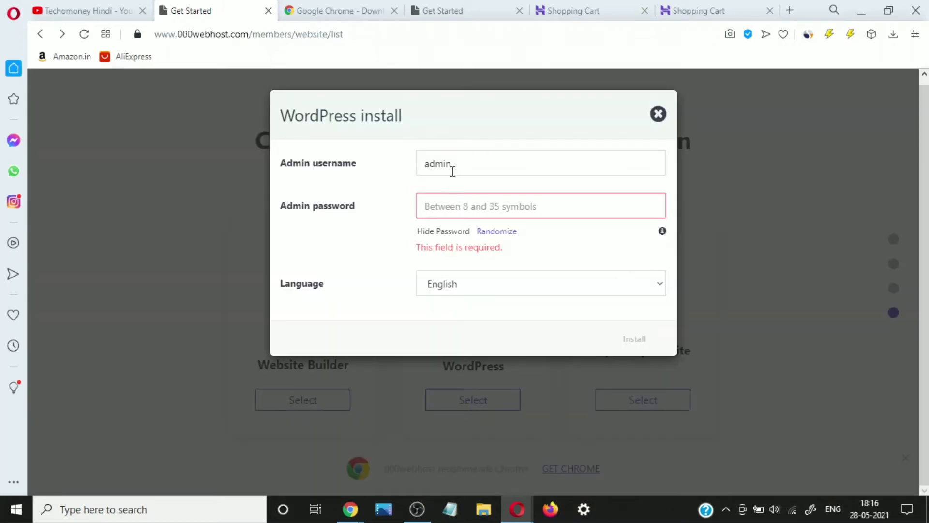
left_click(449, 212)
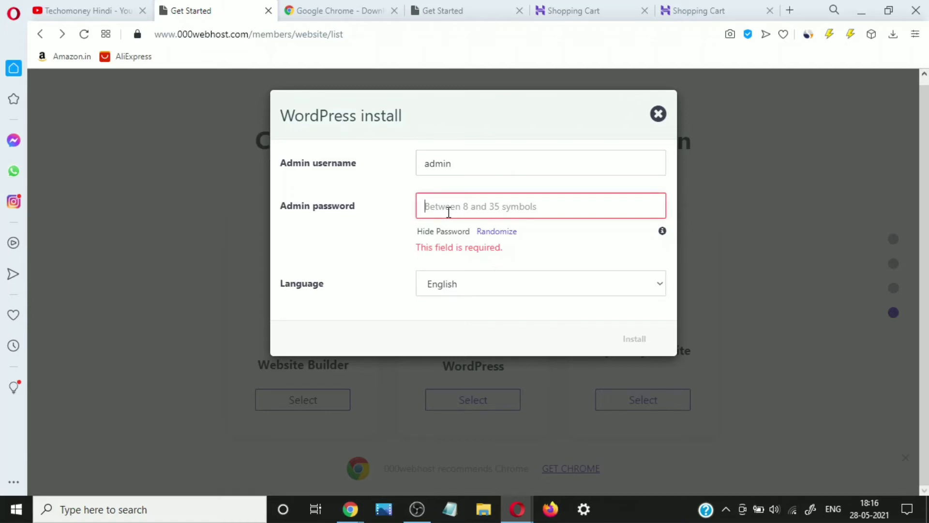
type("m")
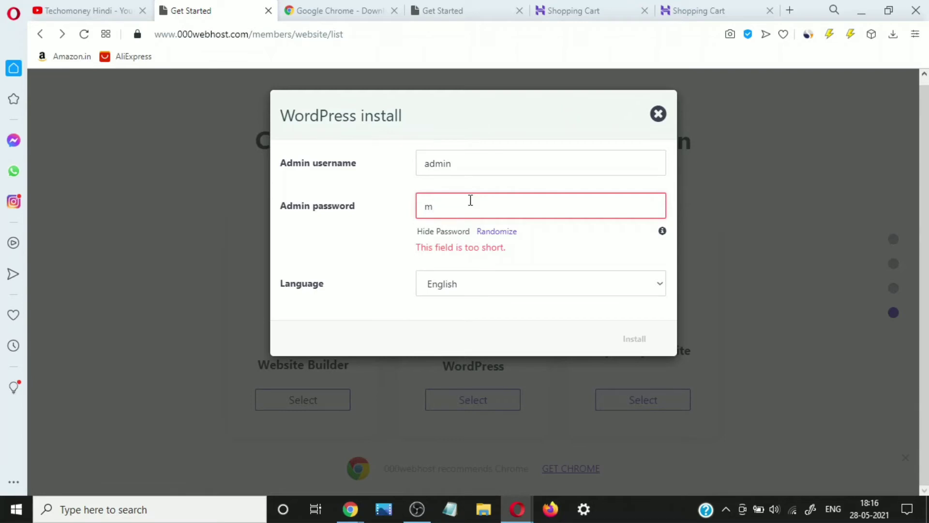
type("y")
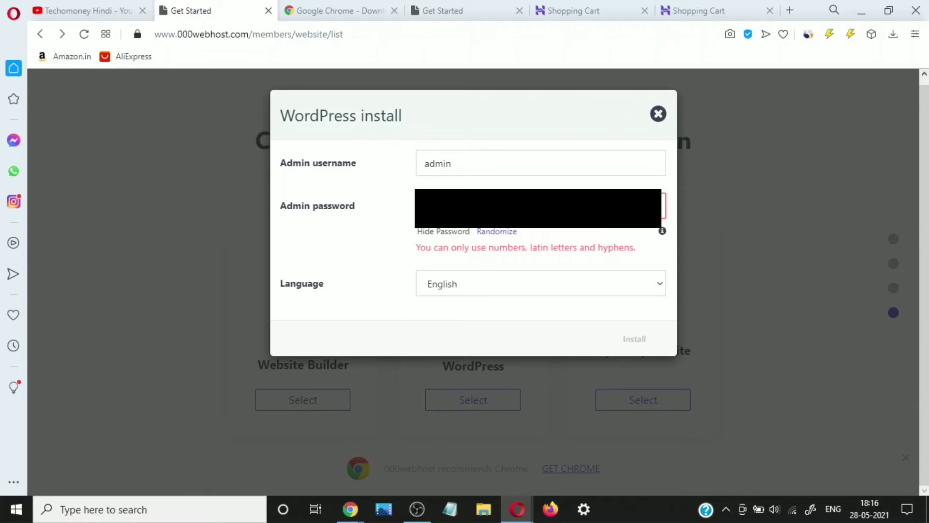
key("BackSpace")
type("@")
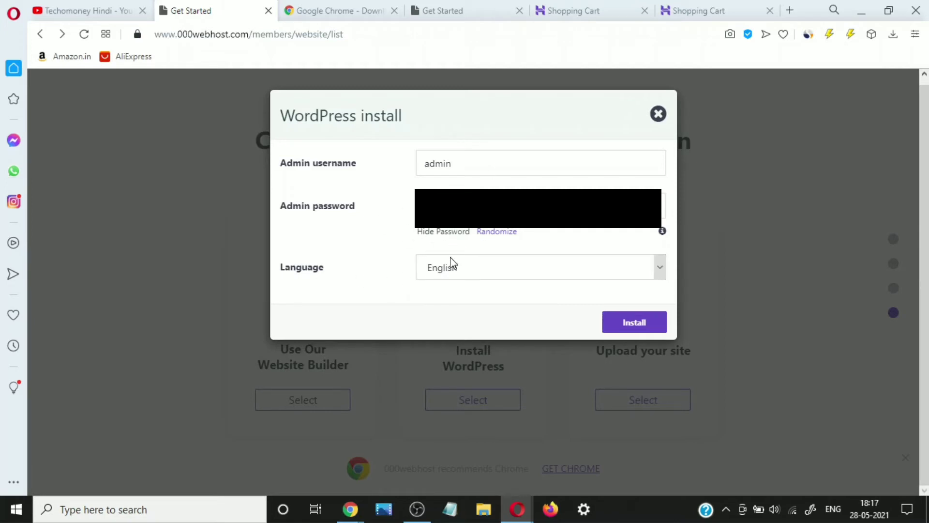
left_click(637, 328)
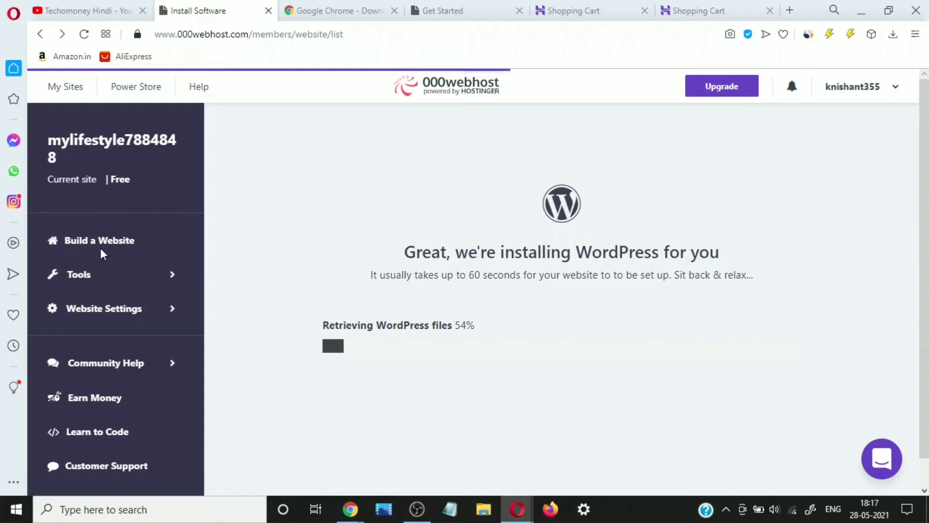
- Wait as the WordPress install progresses to creating a database at 59%
scroll(100, 248, "down", 1)
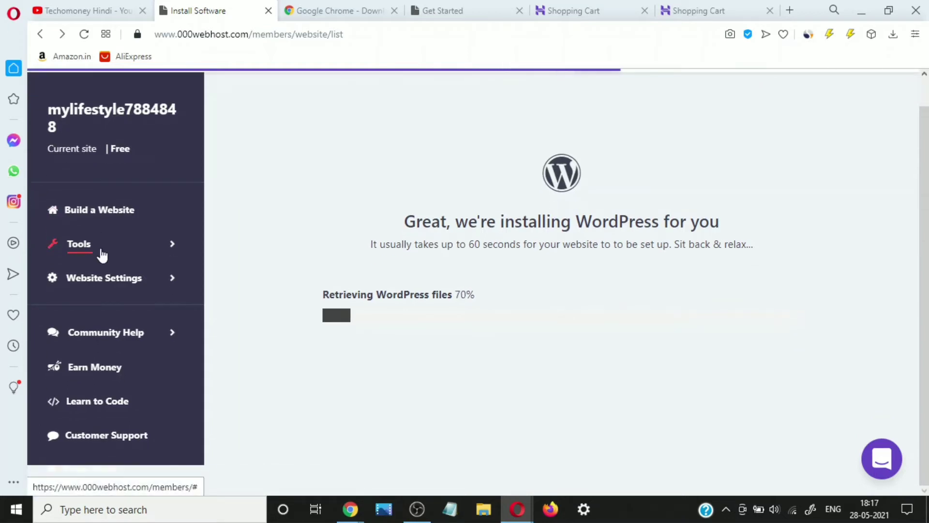
scroll(101, 254, "up", 1)
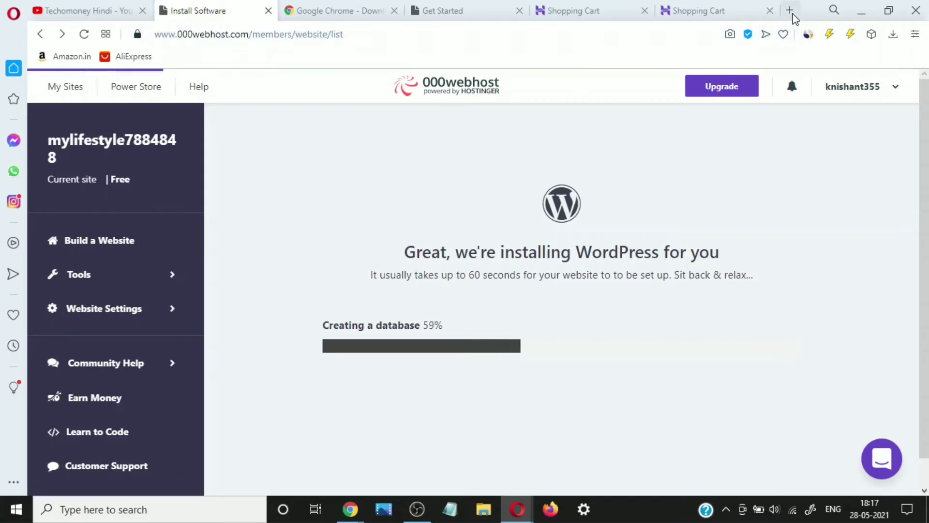
- Load gtmetrix.com in a new tab, then open another blank tab
left_click(793, 15)
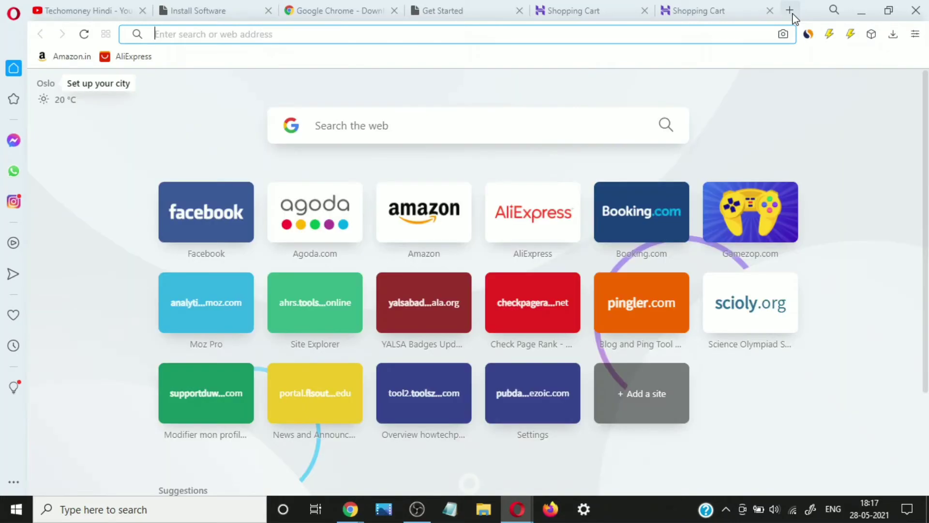
type("gtme")
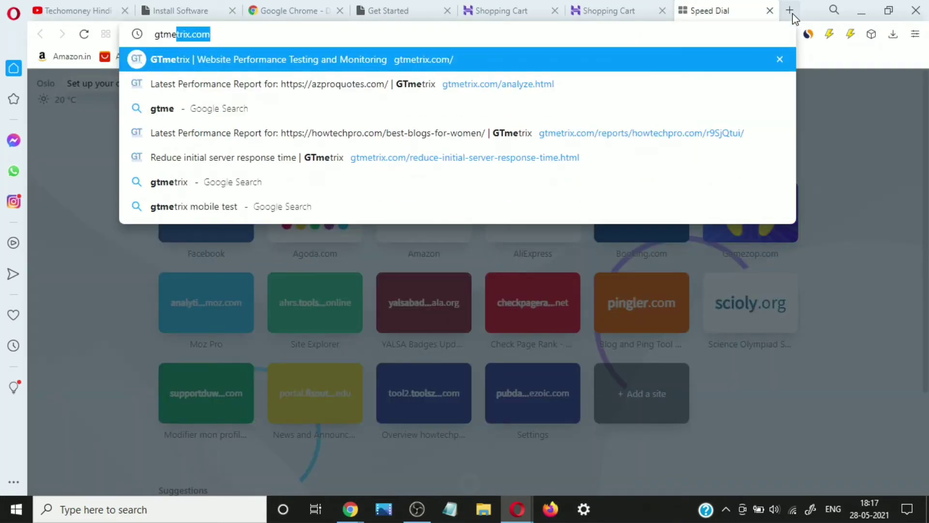
type("tr")
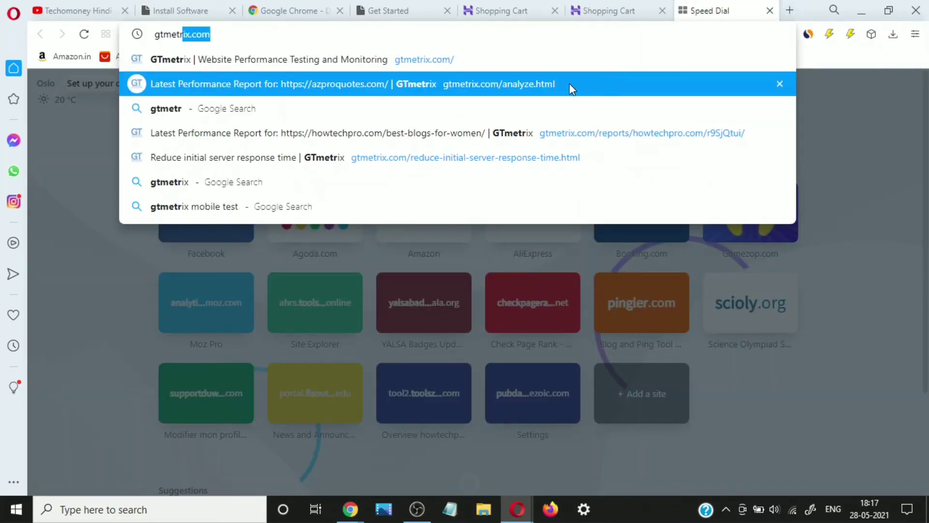
left_click(545, 60)
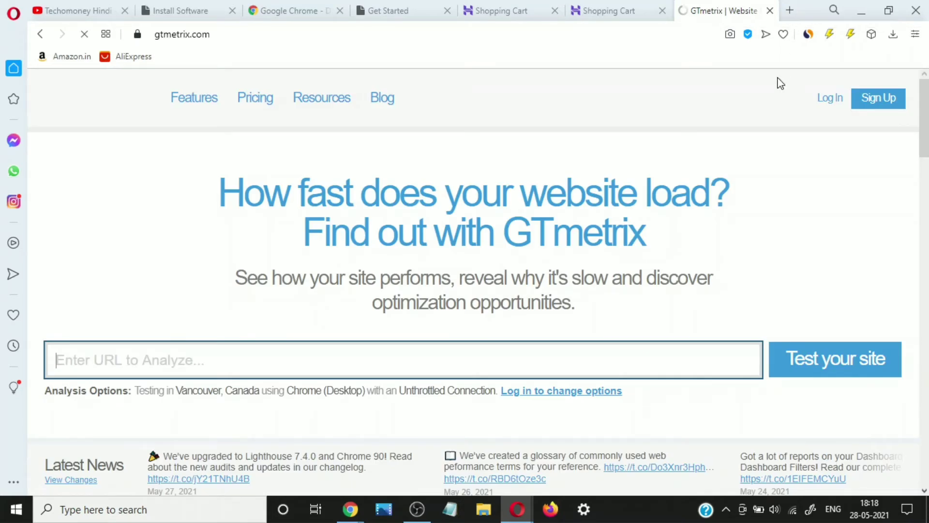
left_click(790, 11)
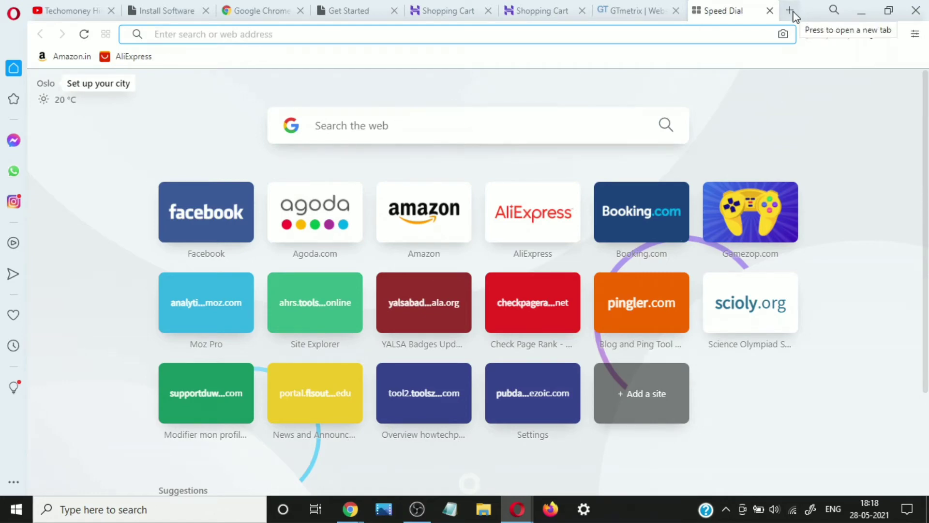
- Search 'google page speed', open PageSpeed Insights, then return to the WordPress install progress
type("google ")
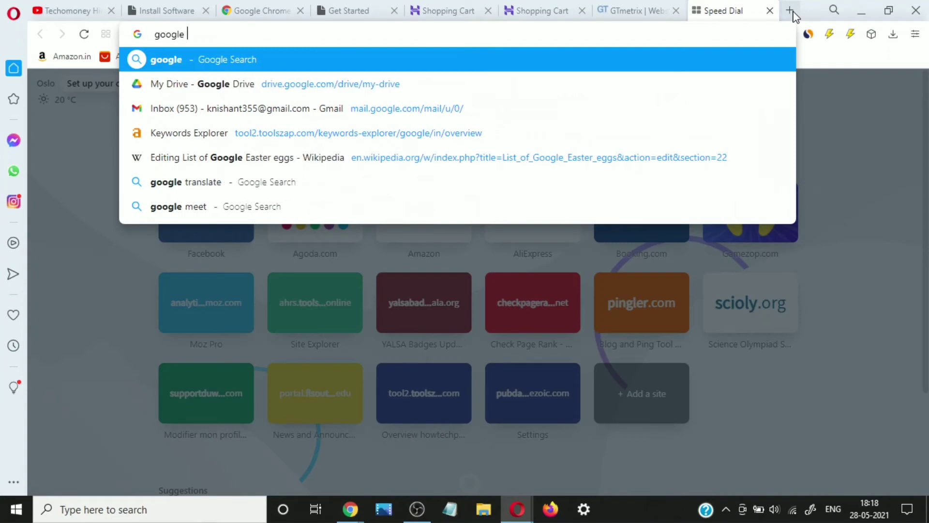
type("page speed")
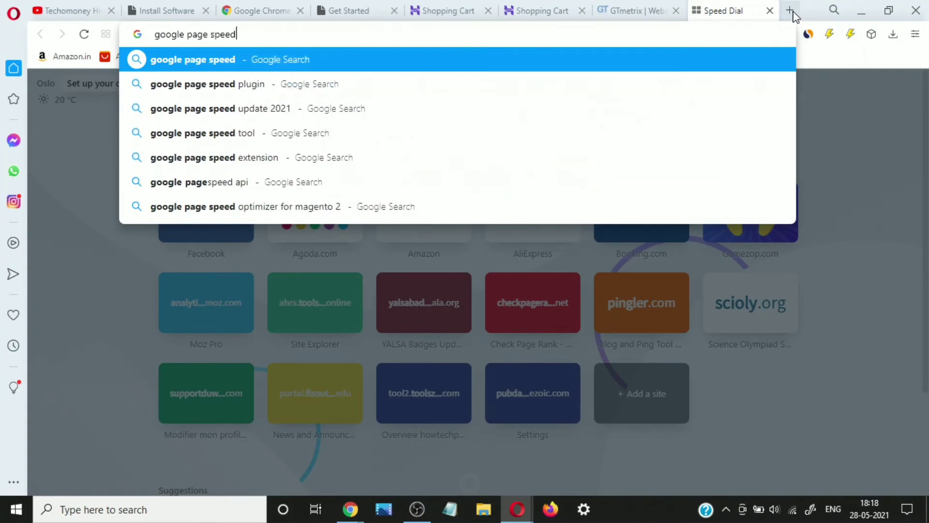
key("Return")
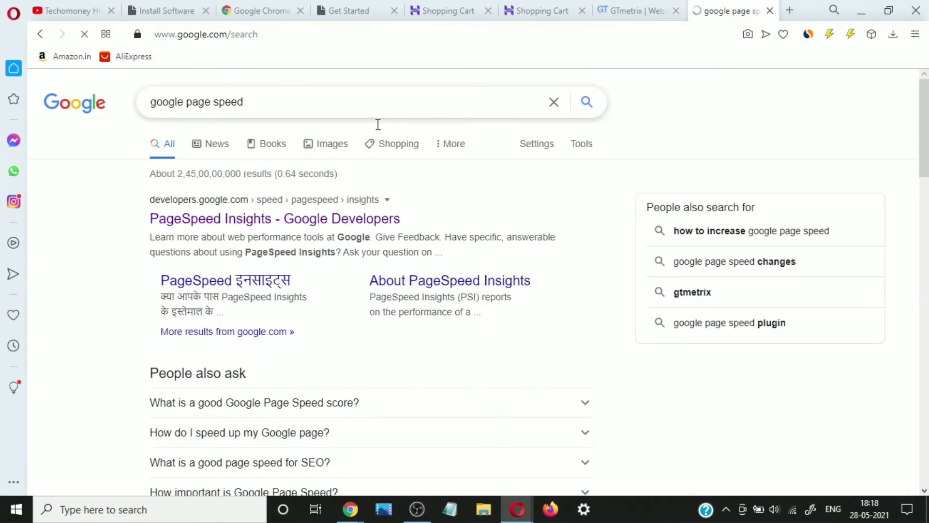
left_click(237, 219)
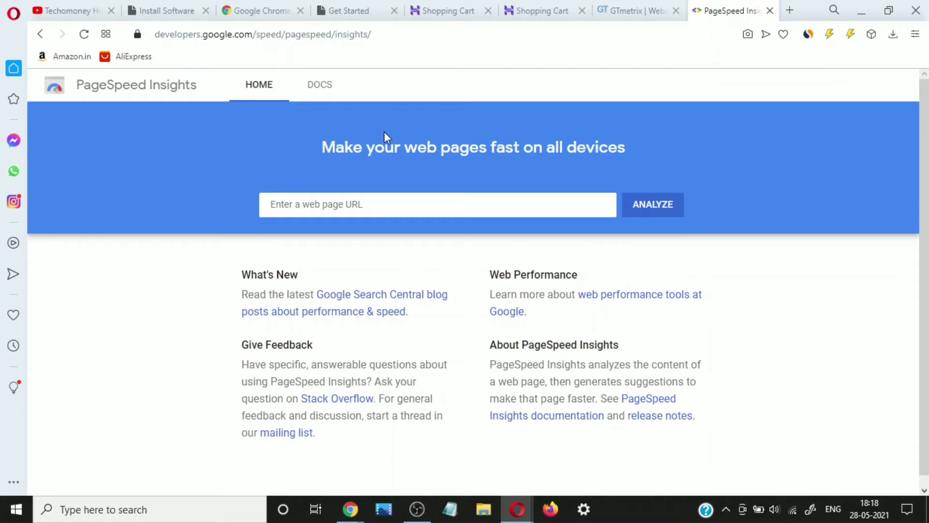
left_click(247, 7)
left_click(166, 8)
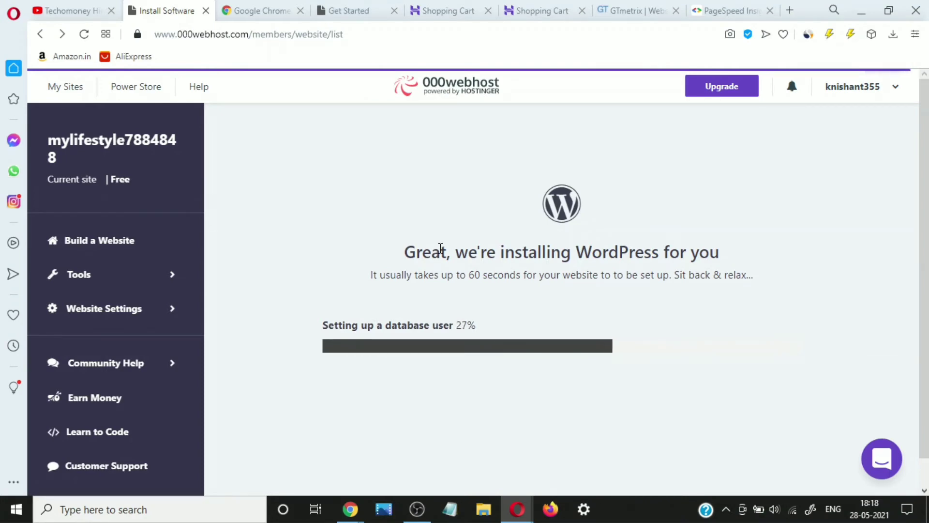
- Scroll the Install Software page while WordPress finishes installing on mylifestyle7884848
scroll(576, 368, "down", 1)
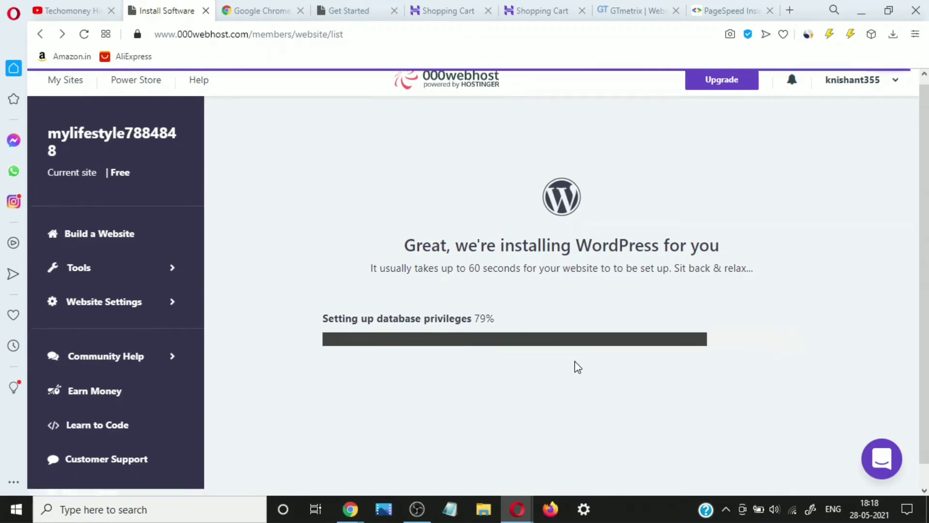
scroll(577, 368, "up", 1)
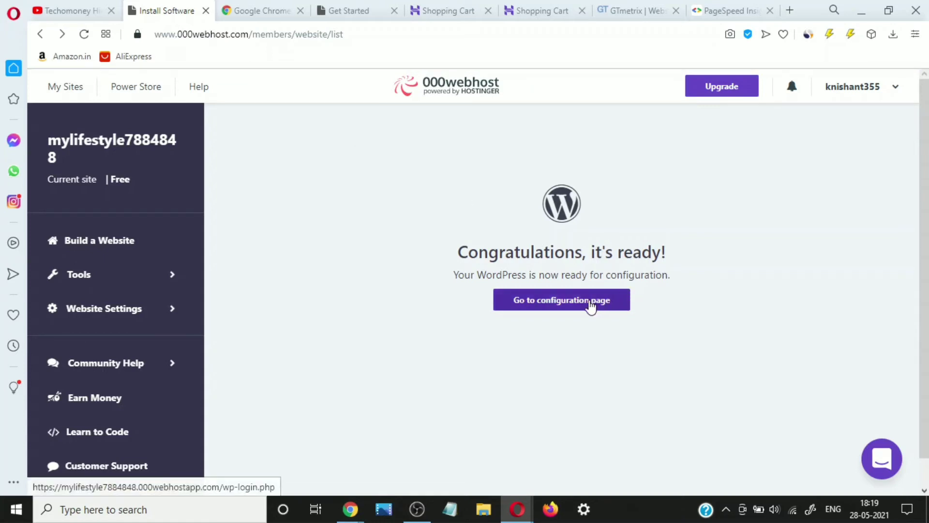
- Open the configuration page and log in to WordPress as admin with the account password
left_click(589, 305)
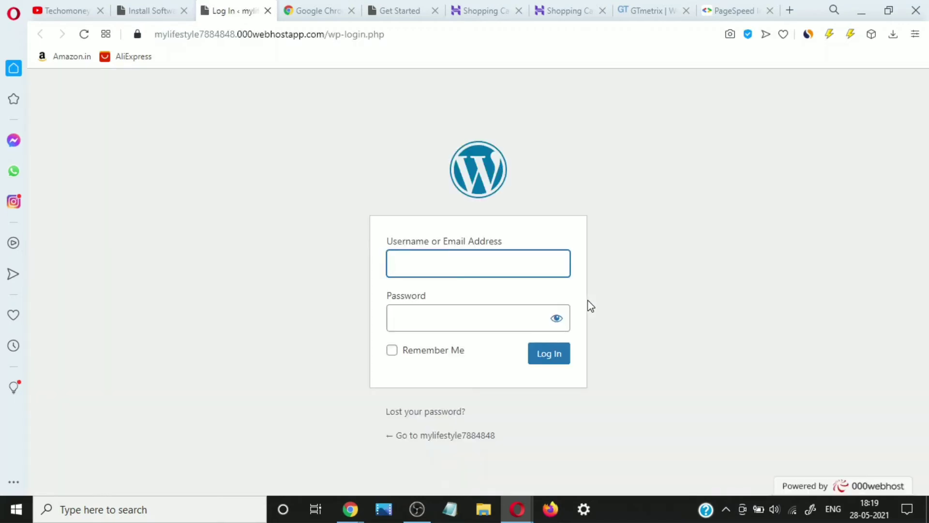
type("a")
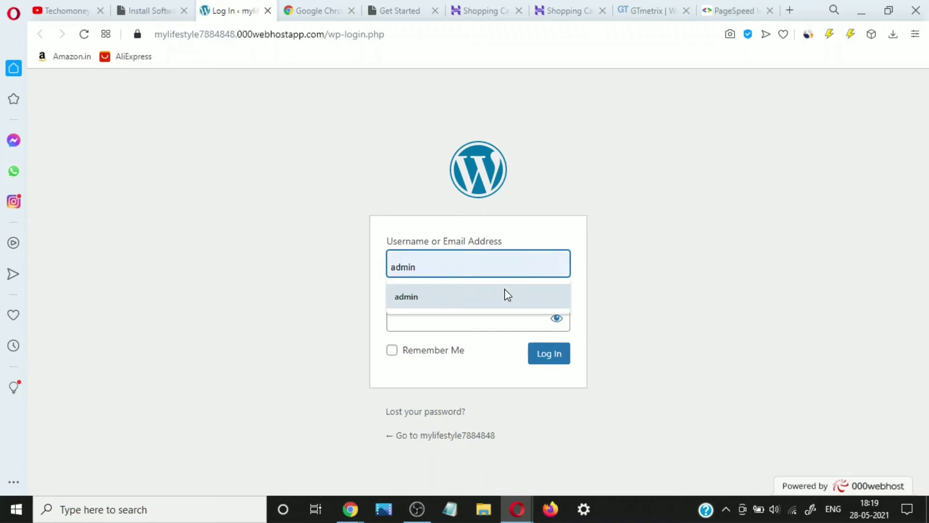
type("dmin")
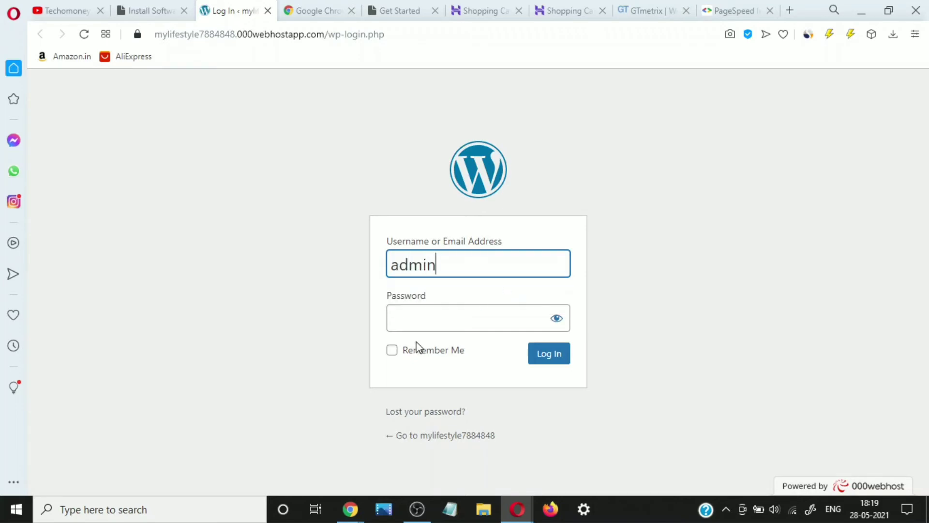
left_click(419, 322)
key("ctrl+v")
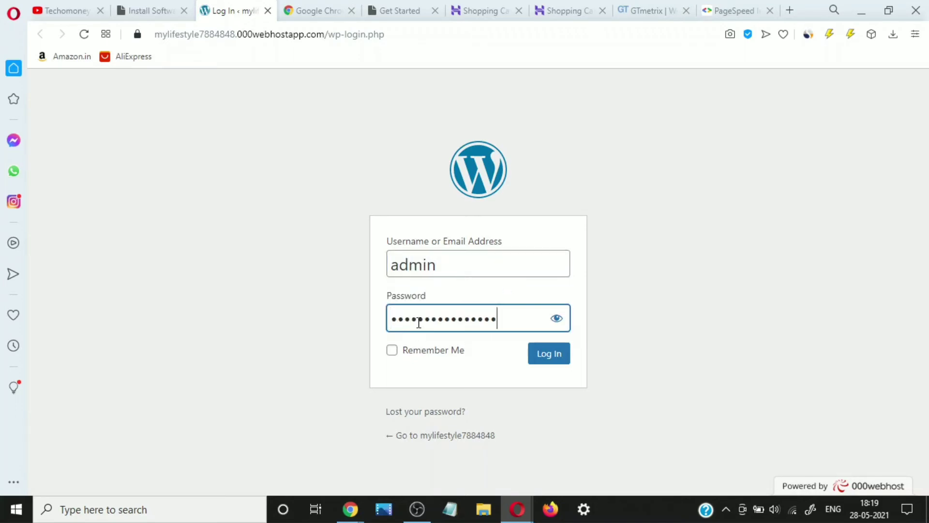
left_click(559, 358)
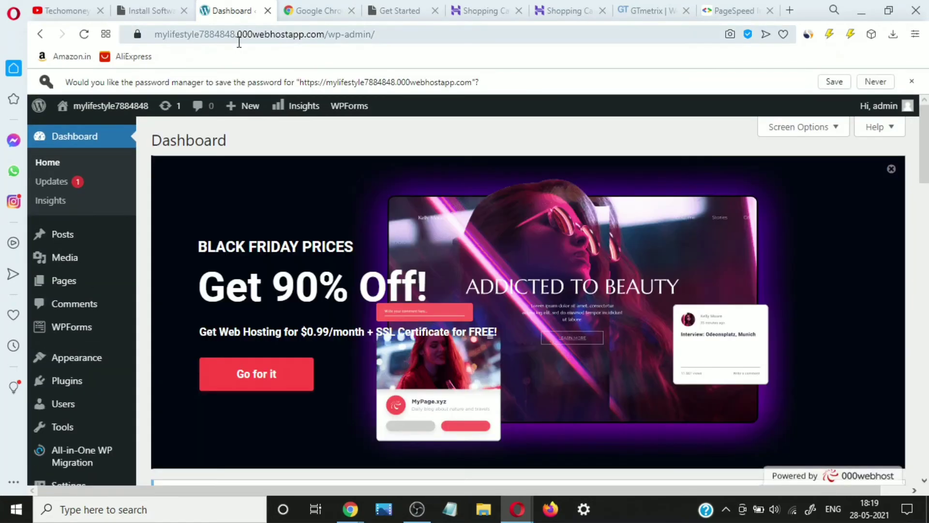
- Open the site's public blog in a new tab and look over the Hello world! post
right_click(143, 109)
left_click(161, 119)
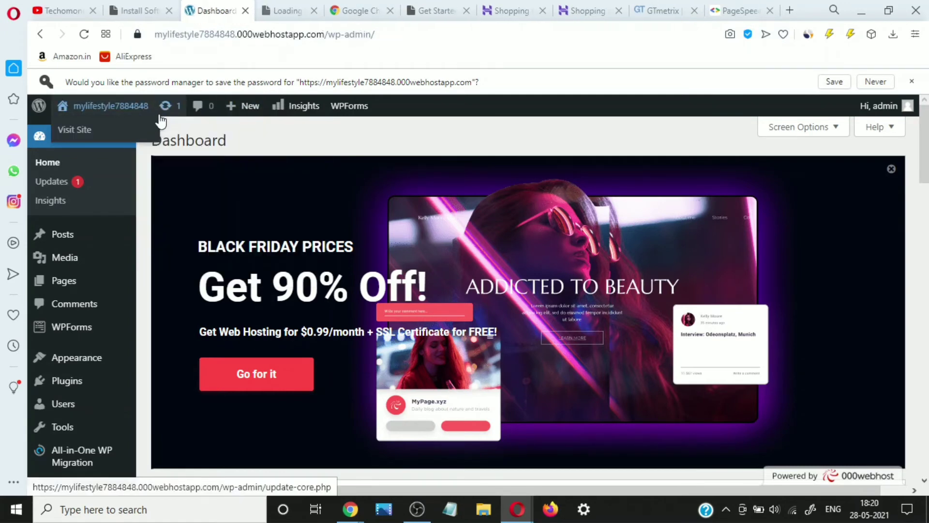
left_click(284, 12)
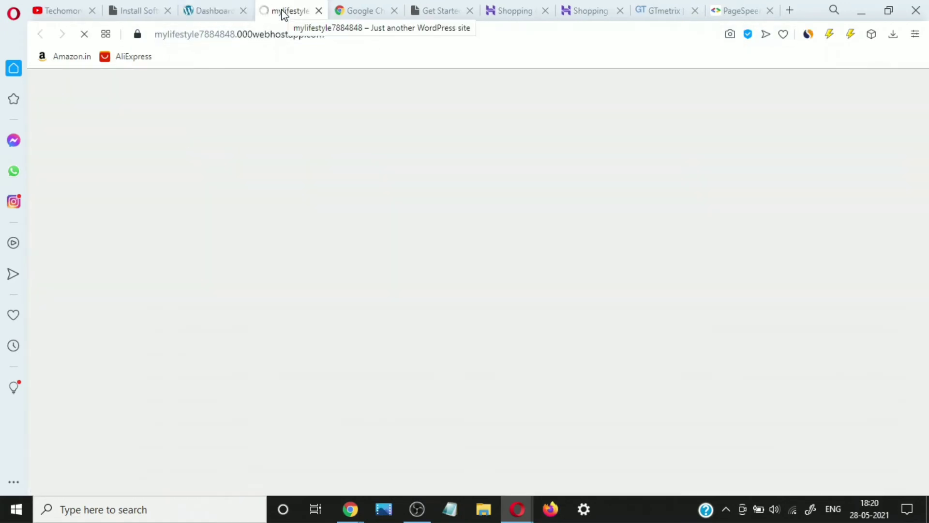
scroll(207, 211, "down", 5)
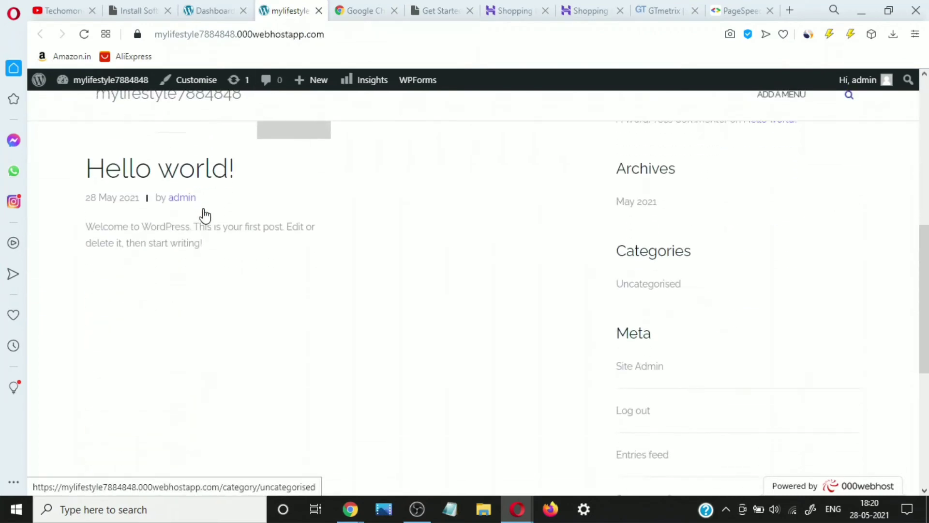
scroll(203, 214, "up", 6)
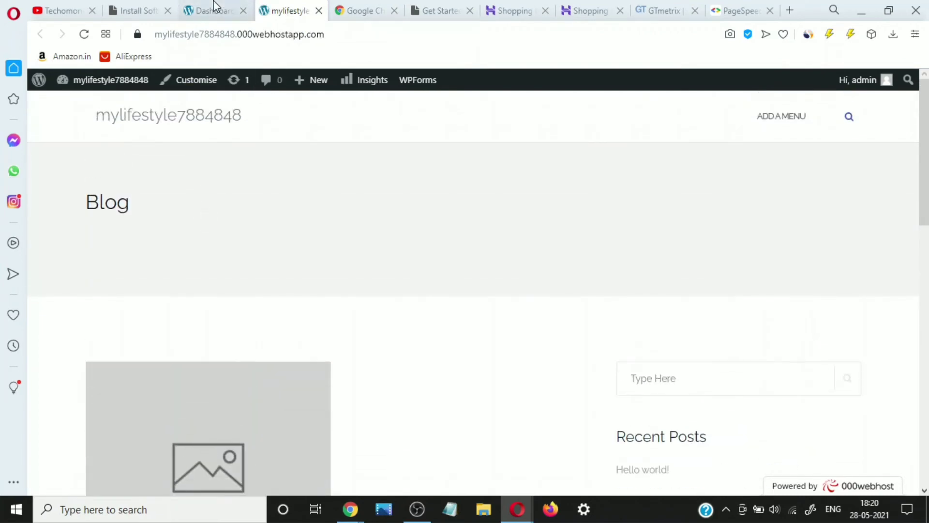
left_click(213, 10)
left_click(309, 7)
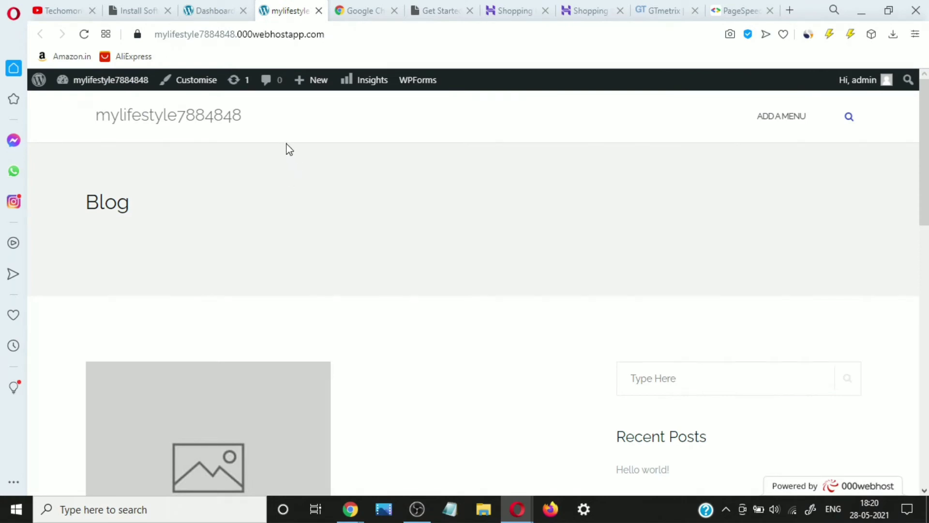
left_click(173, 8)
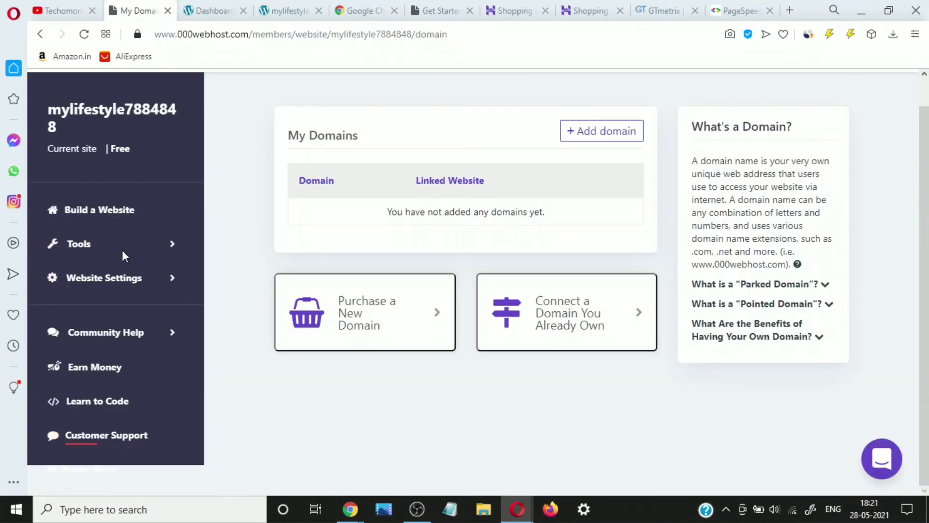
- Show the mylifestyle7884848 site's Tools list from the sidebar
left_click(174, 246)
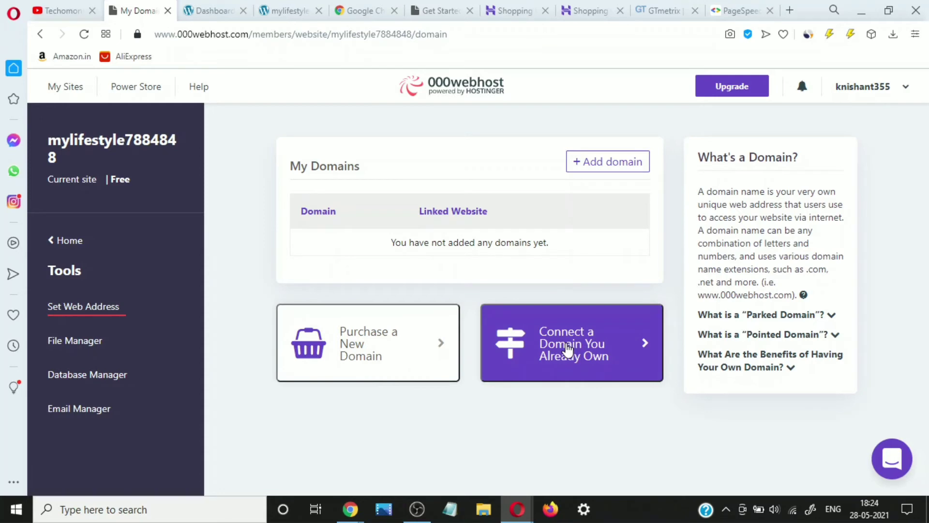
- Choose Connect a Domain You Already Own and continue with the Park domain option
left_click(567, 348)
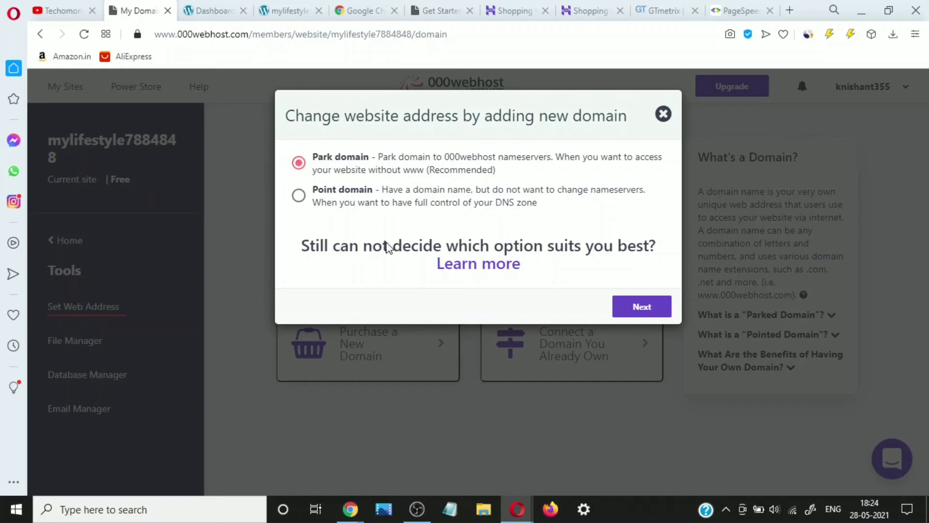
left_click(630, 312)
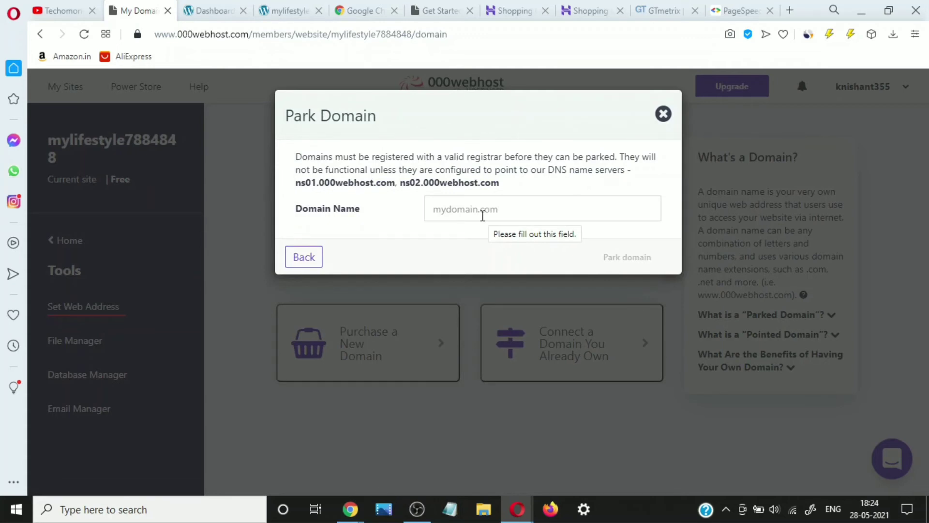
- In Namecheap, switch giantbiography.com's nameservers to Custom DNS
mouse_move(350, 509)
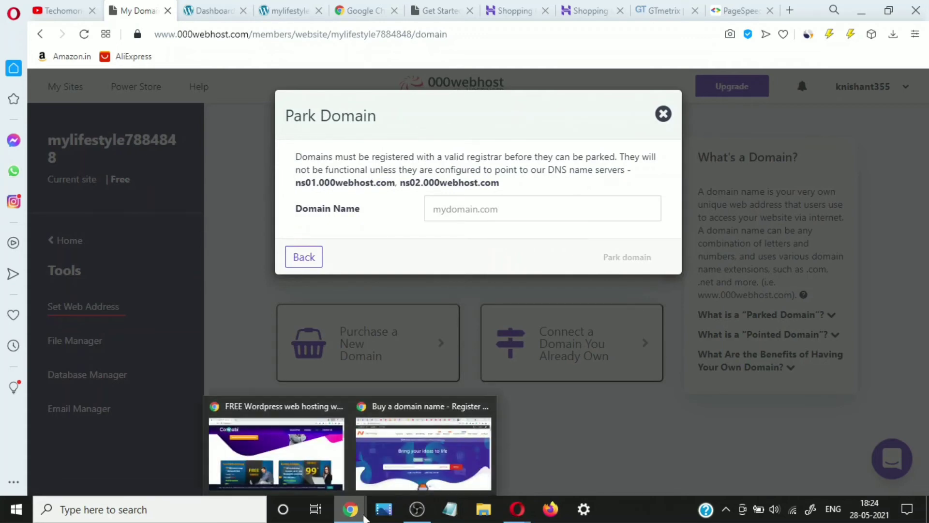
left_click(400, 486)
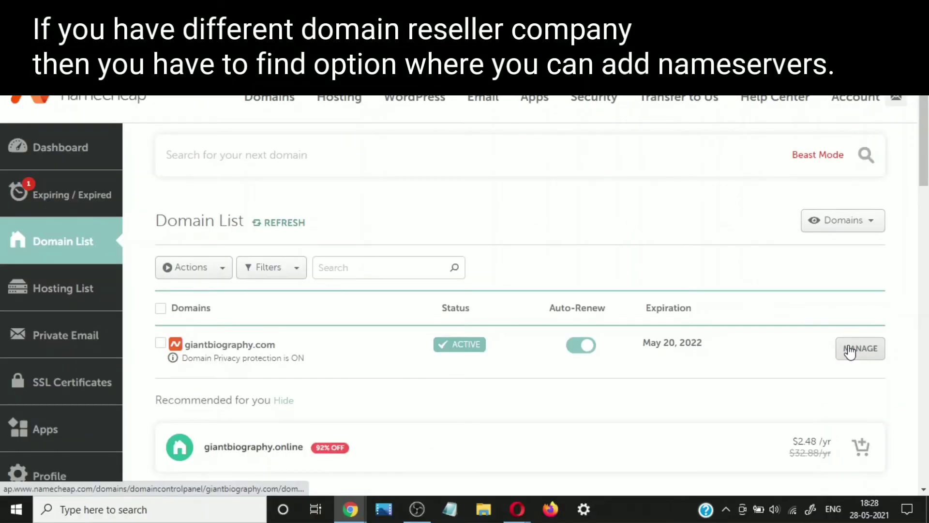
left_click(850, 352)
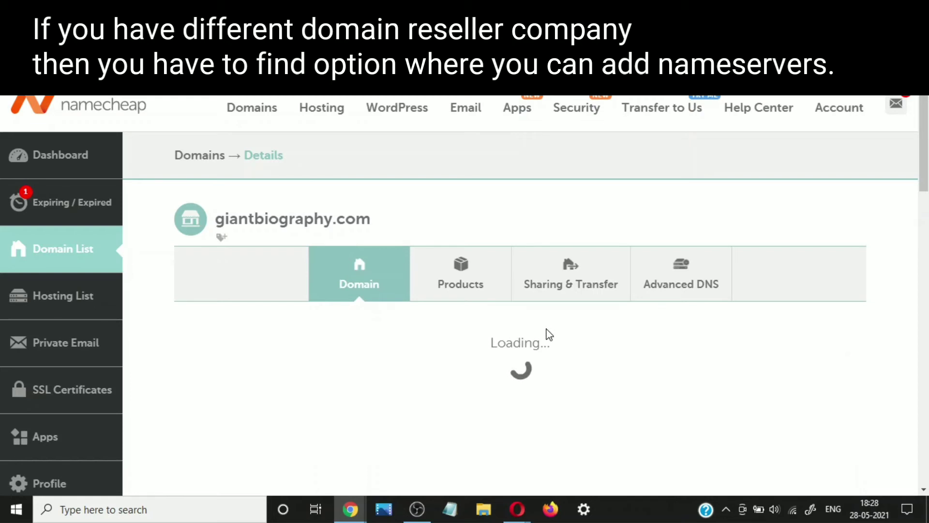
scroll(548, 332, "down", 2)
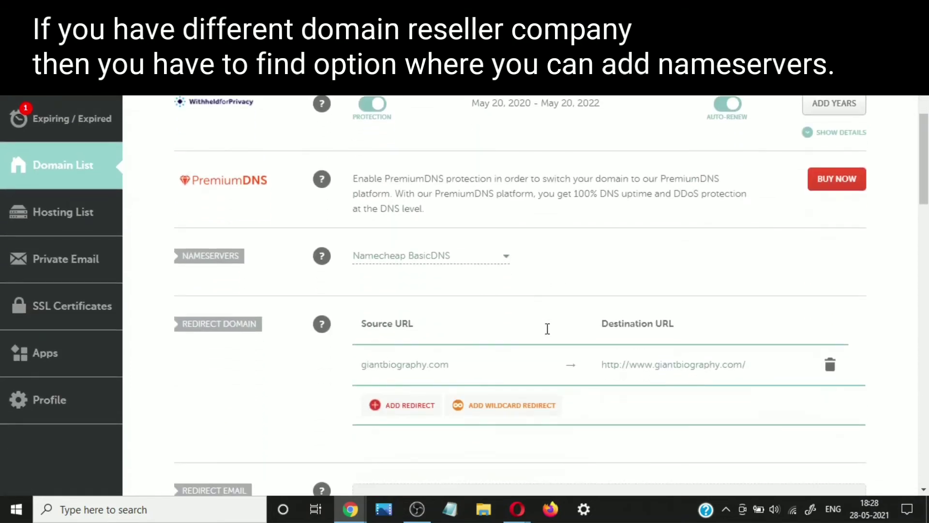
scroll(547, 329, "down", 1)
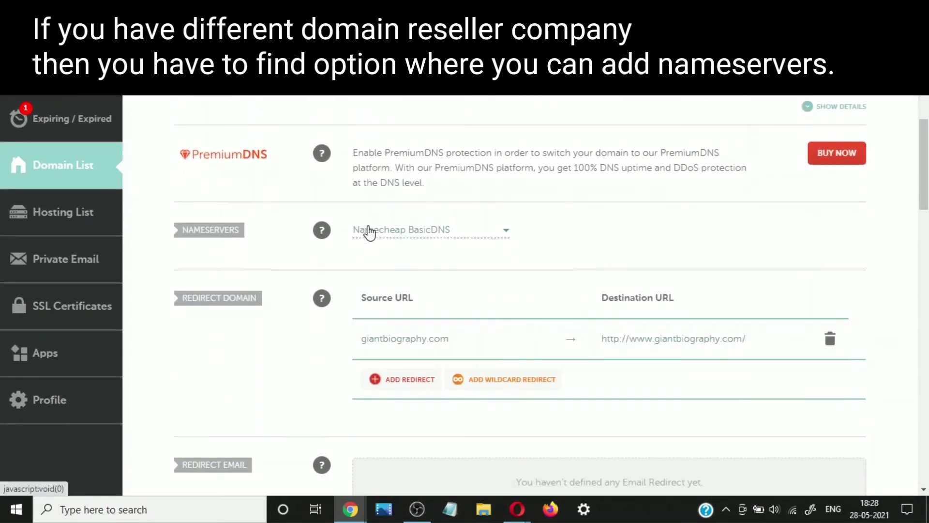
left_click(446, 231)
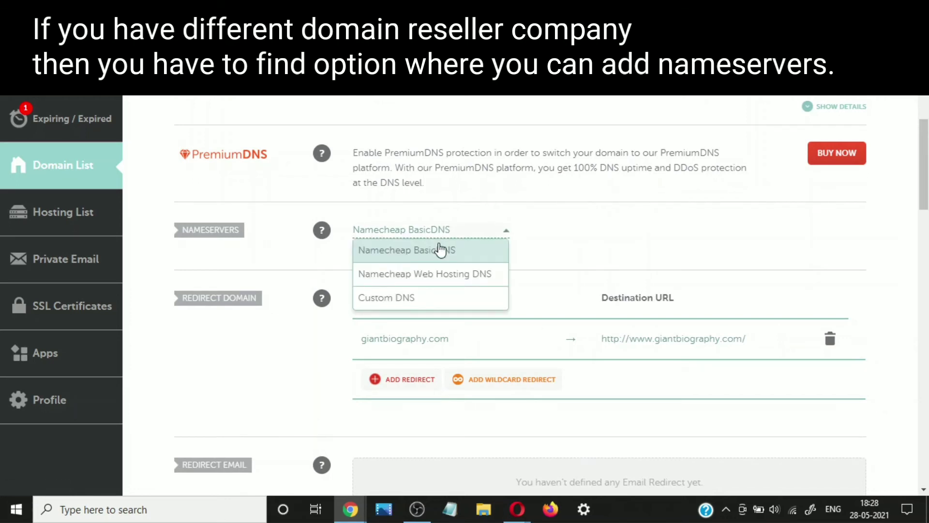
left_click(427, 296)
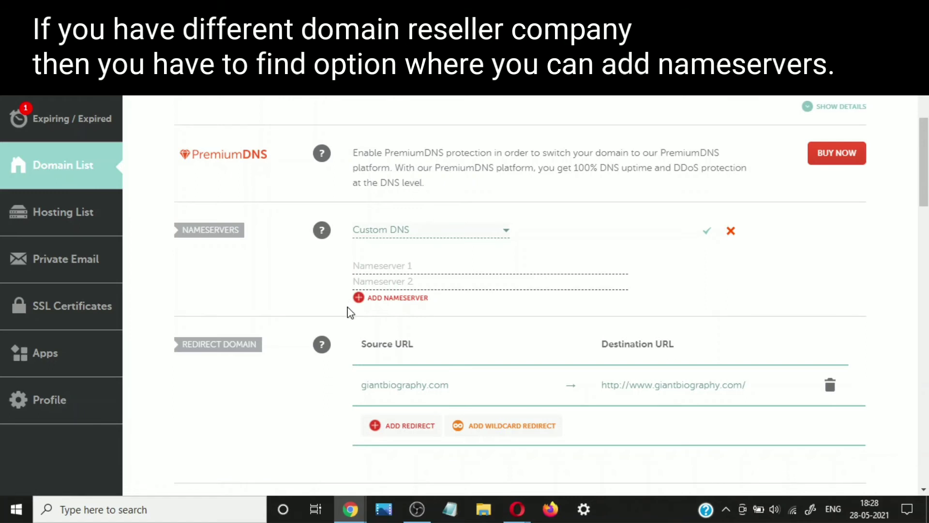
- Enter ns01.000webhost.com and ns02.000webhost.com as the custom nameservers and save them
mouse_move(356, 516)
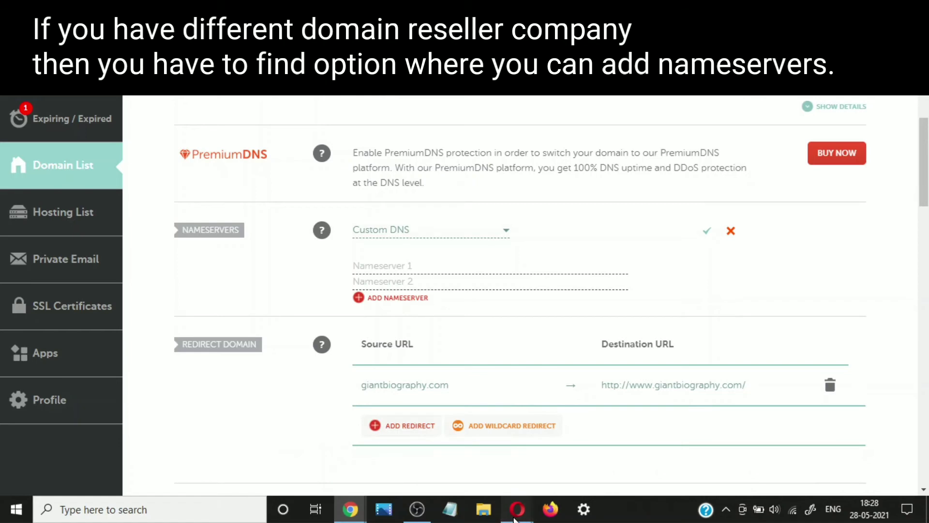
left_click(516, 516)
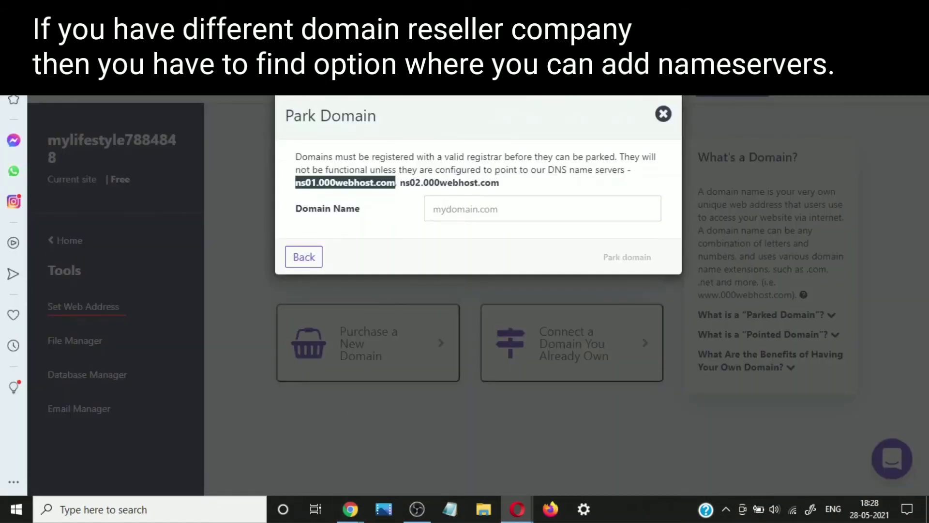
left_click(350, 508)
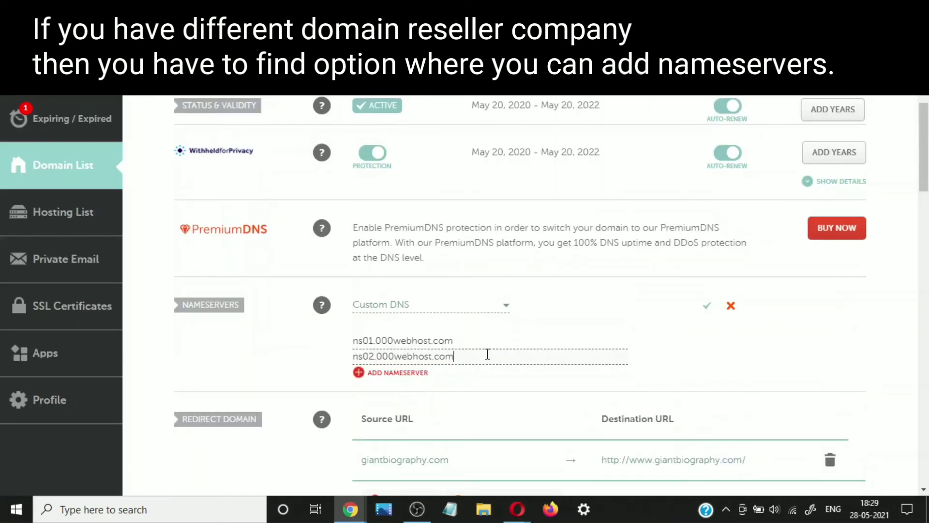
scroll(587, 326, "down", 1)
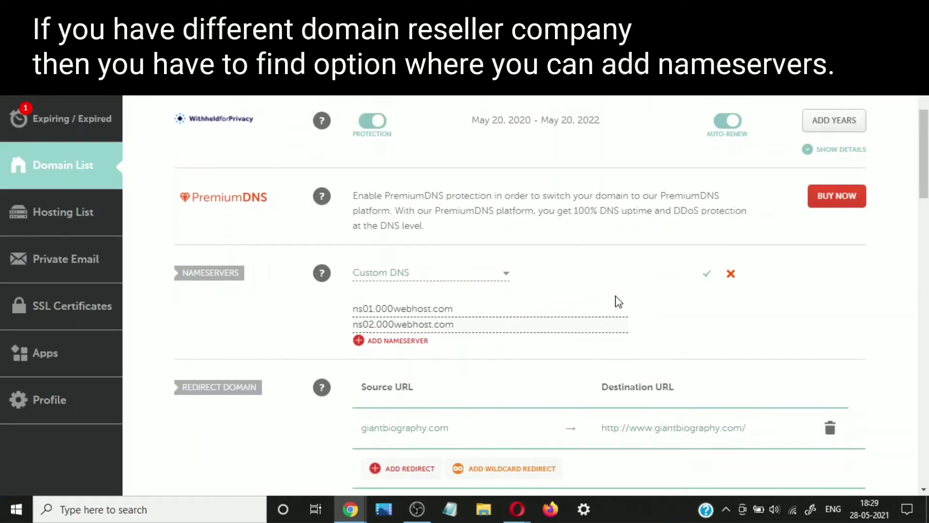
left_click(708, 274)
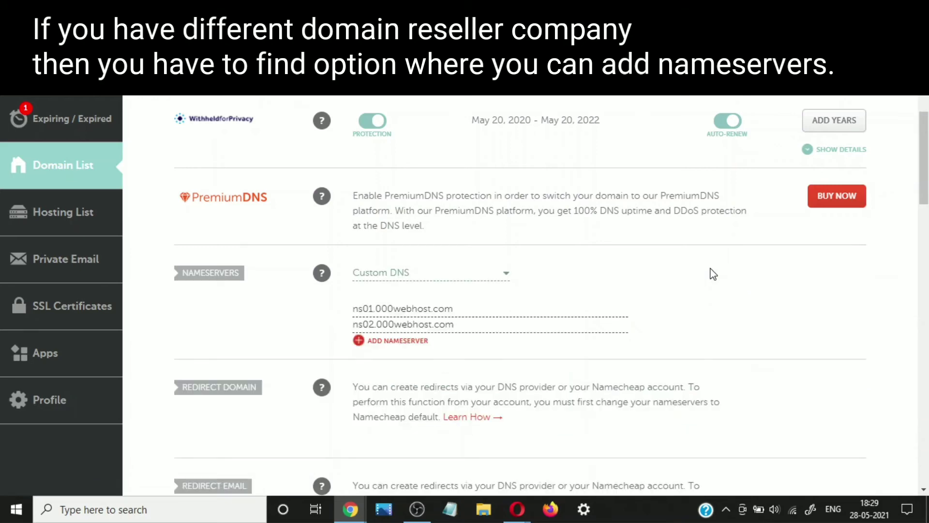
scroll(677, 279, "up", 4)
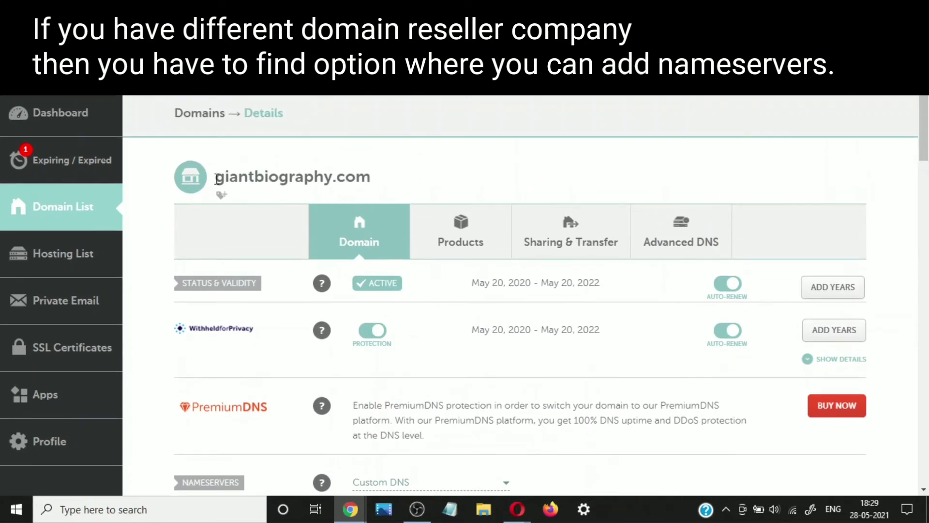
left_click_drag(223, 180, 274, 177)
left_click(275, 177)
left_click_drag(368, 170, 219, 165)
key("ctrl+c")
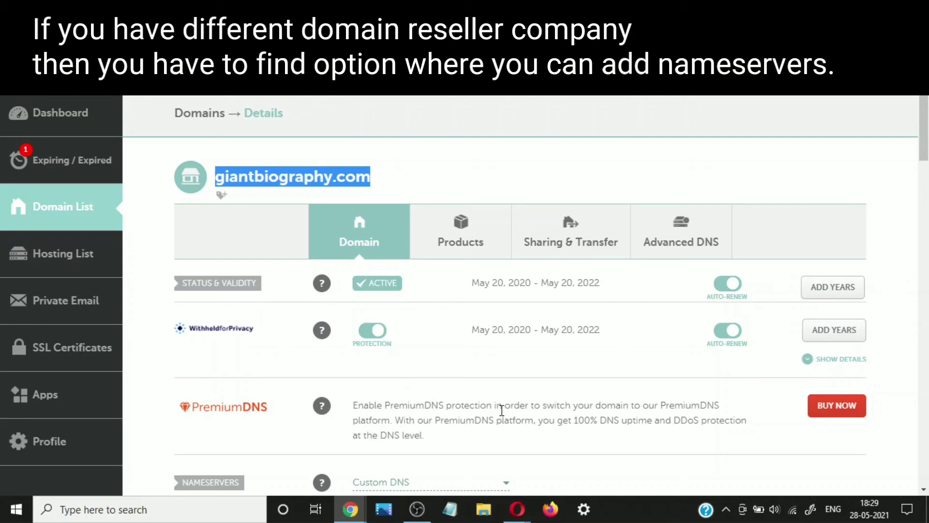
left_click(514, 506)
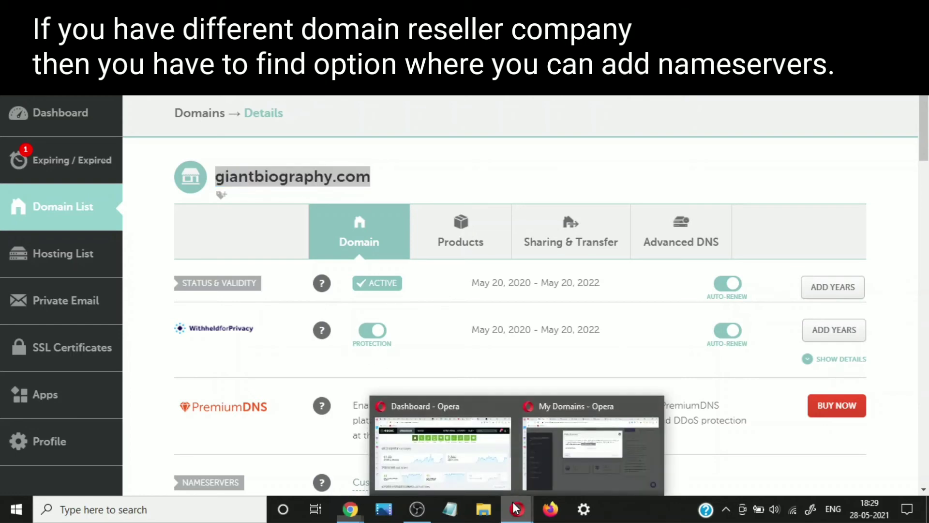
left_click(551, 472)
left_click(446, 208)
key("ctrl+v")
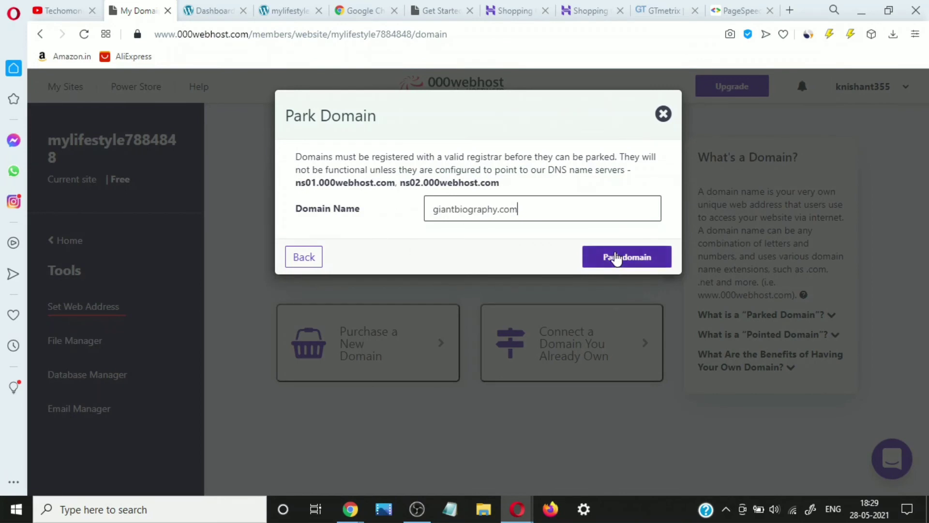
left_click(616, 258)
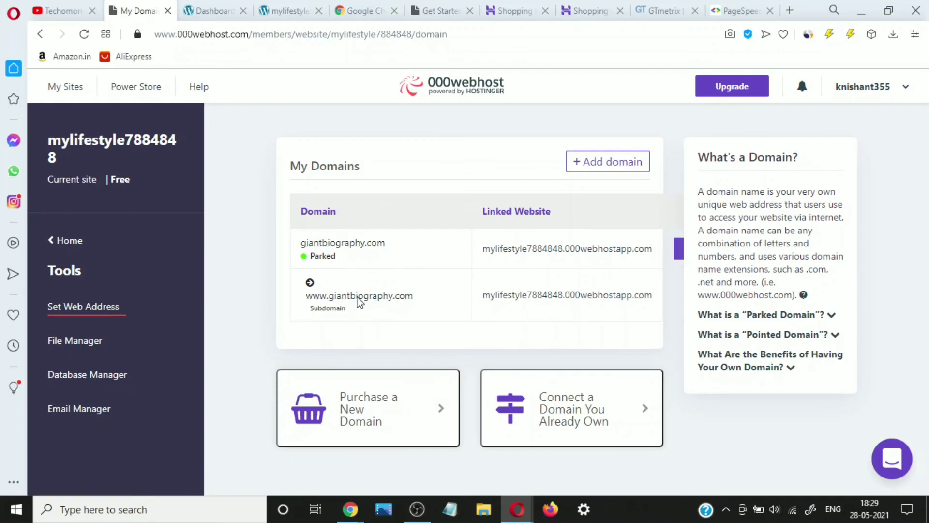
left_click(358, 296)
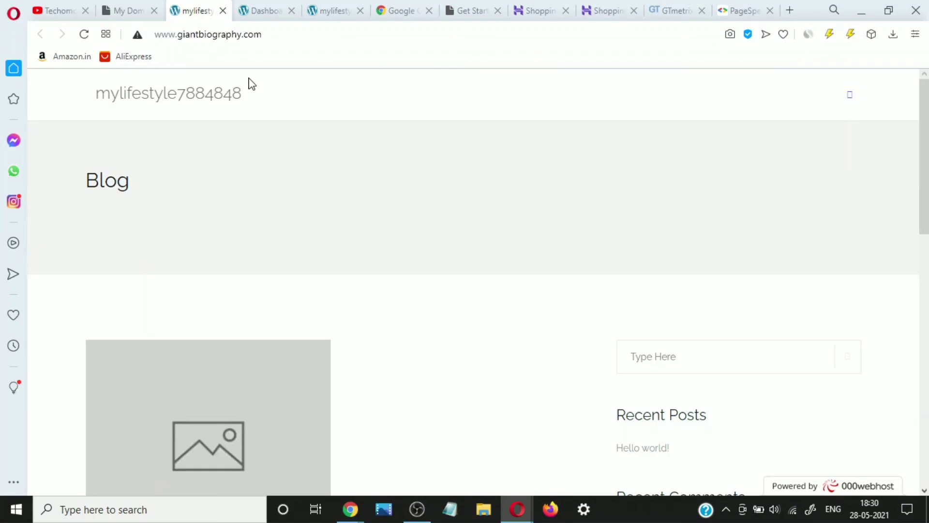
left_click(257, 12)
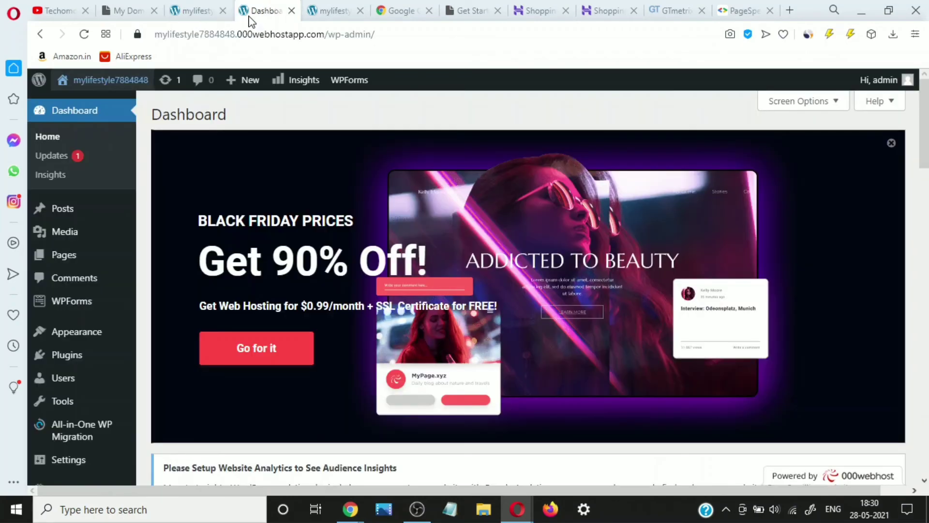
left_click(169, 7)
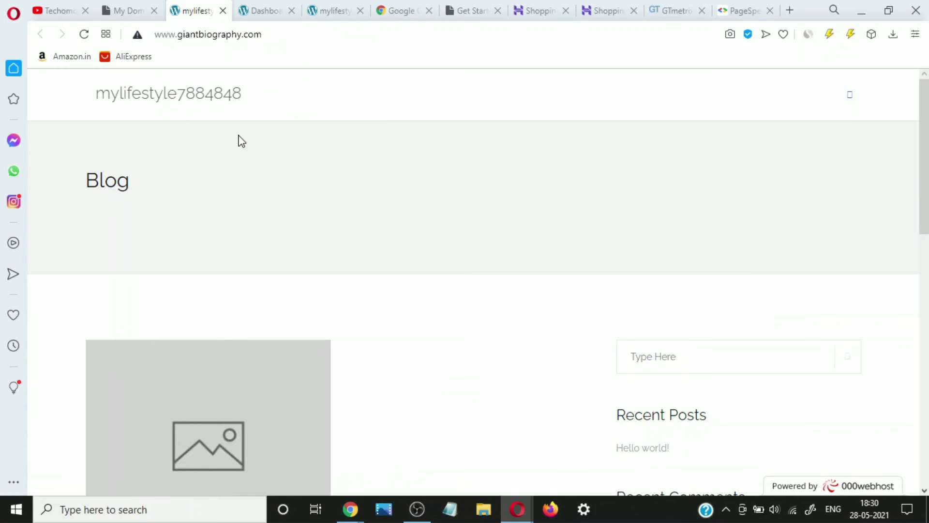
scroll(155, 231, "down", 10)
scroll(156, 231, "up", 8)
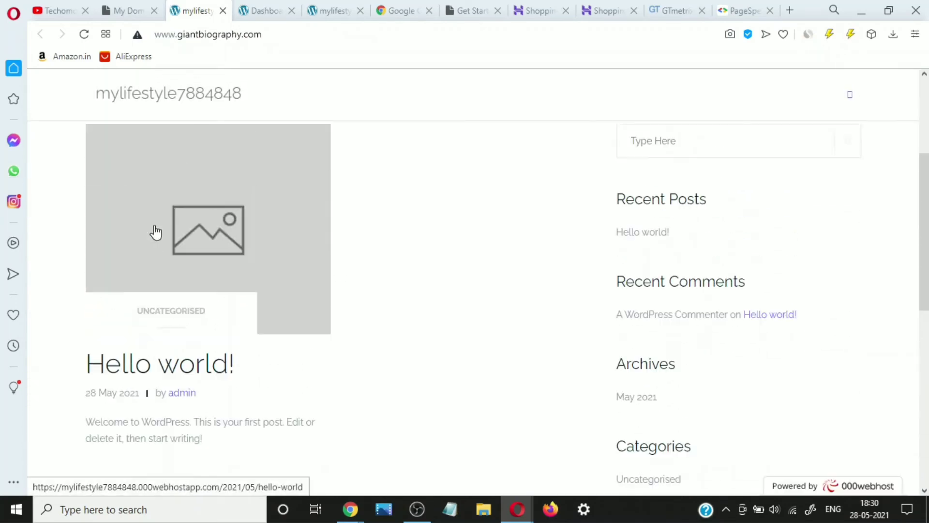
scroll(156, 232, "down", 4)
scroll(156, 232, "down", 3)
scroll(155, 202, "up", 10)
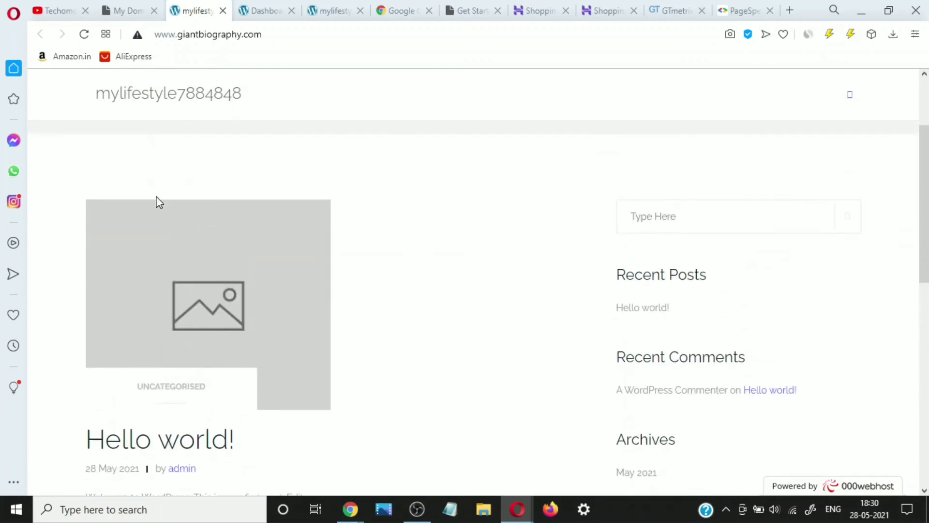
left_click(145, 6)
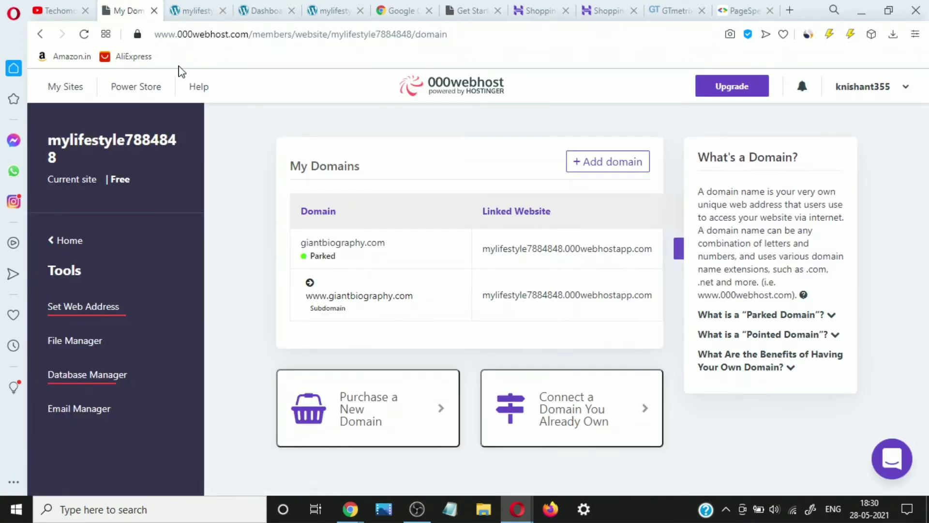
left_click(184, 6)
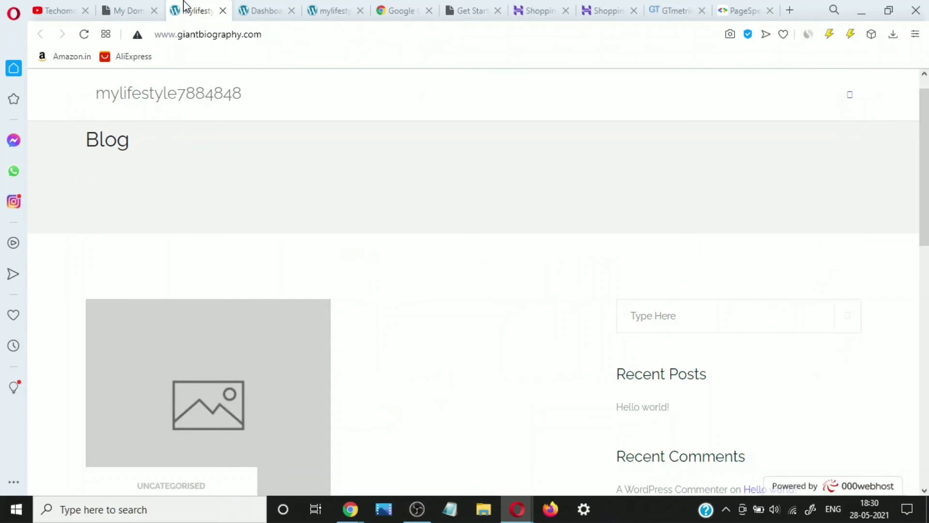
left_click(260, 8)
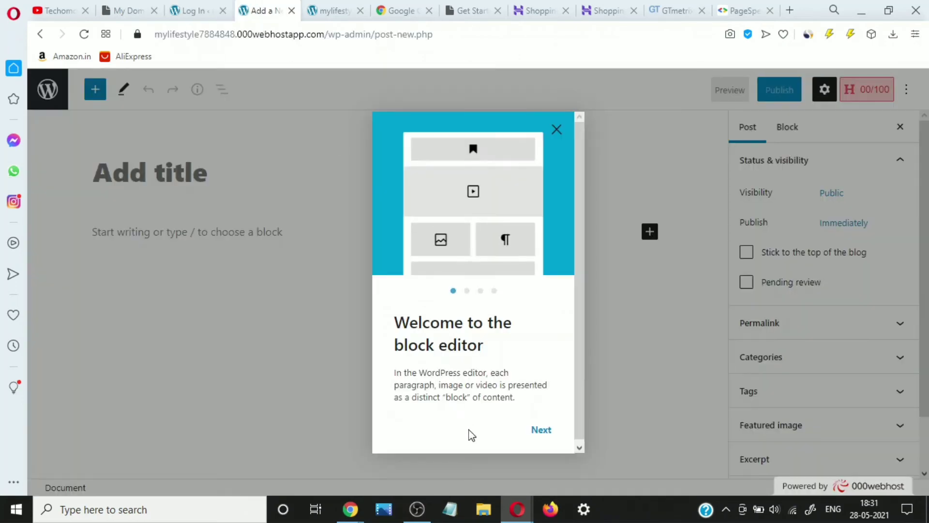
- Step through and dismiss the post editor's Welcome tour
left_click(539, 431)
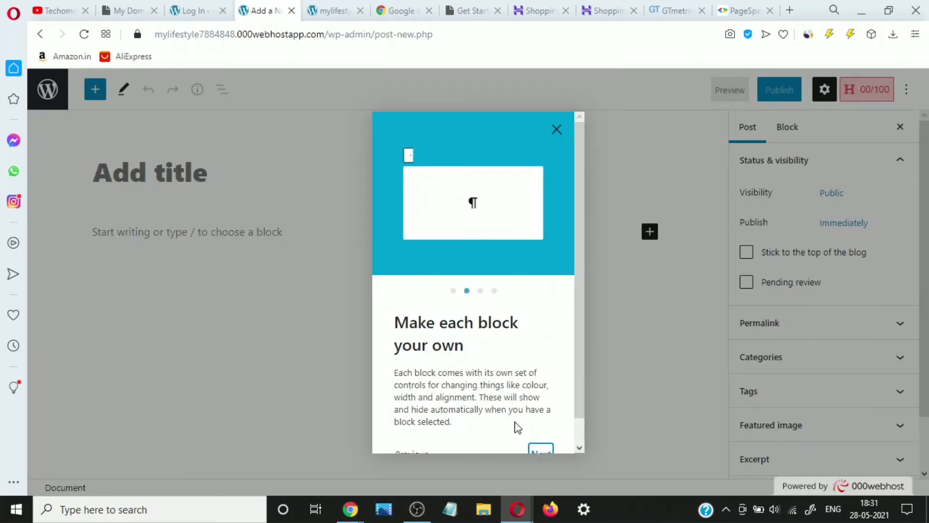
scroll(516, 427, "down", 1)
left_click(542, 428)
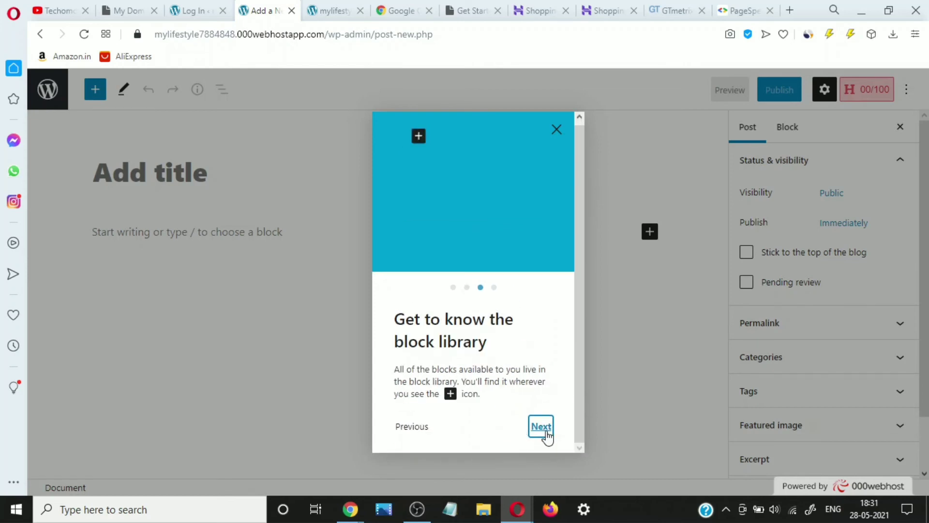
left_click(547, 434)
left_click(547, 435)
left_click(547, 434)
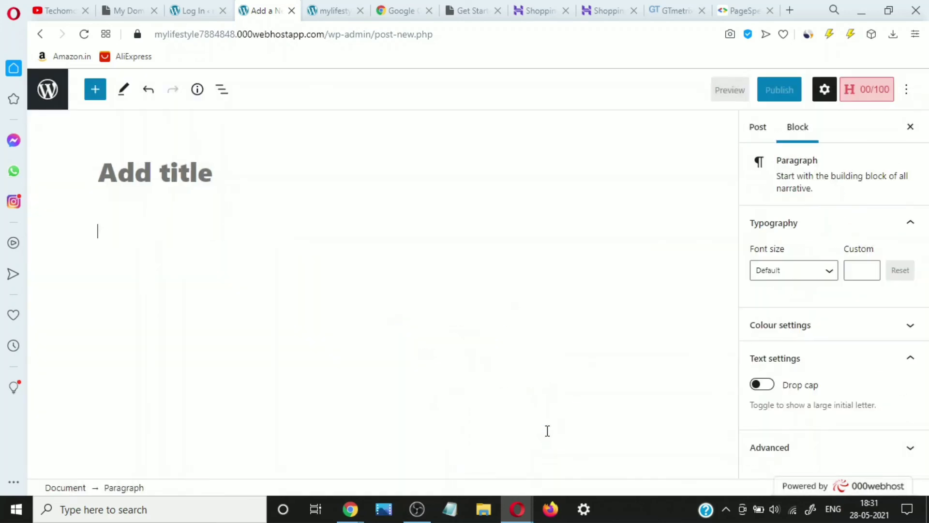
- Write a post titled 'on5o5rgn5gn' with body 'oif1ofn1gngjtngotintniot' and publish it
left_click(277, 157)
type("on5o5rgn5gn")
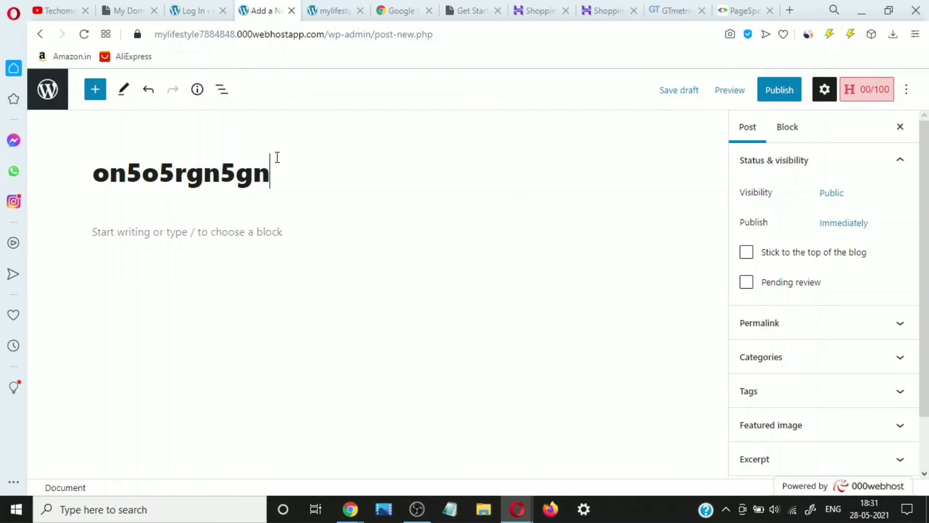
left_click(270, 252)
type("oif1ofn1")
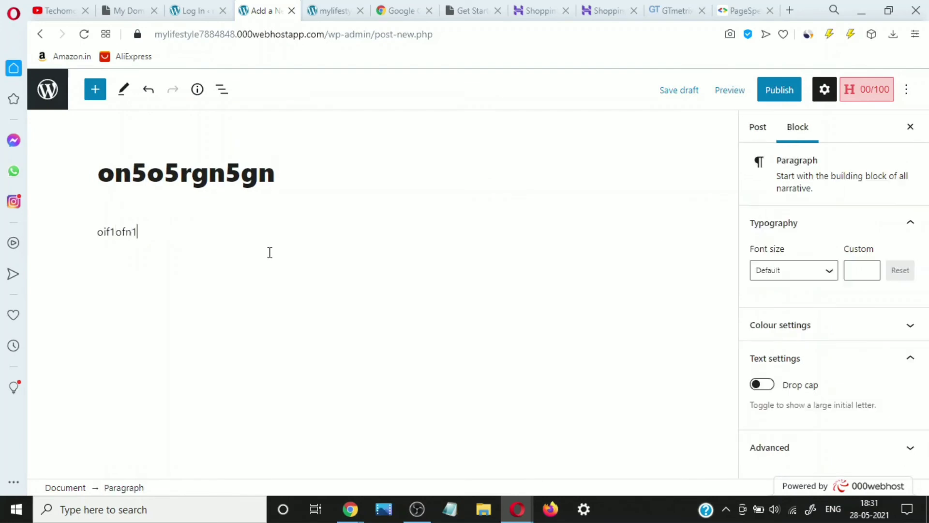
type("gngjtngotintniot")
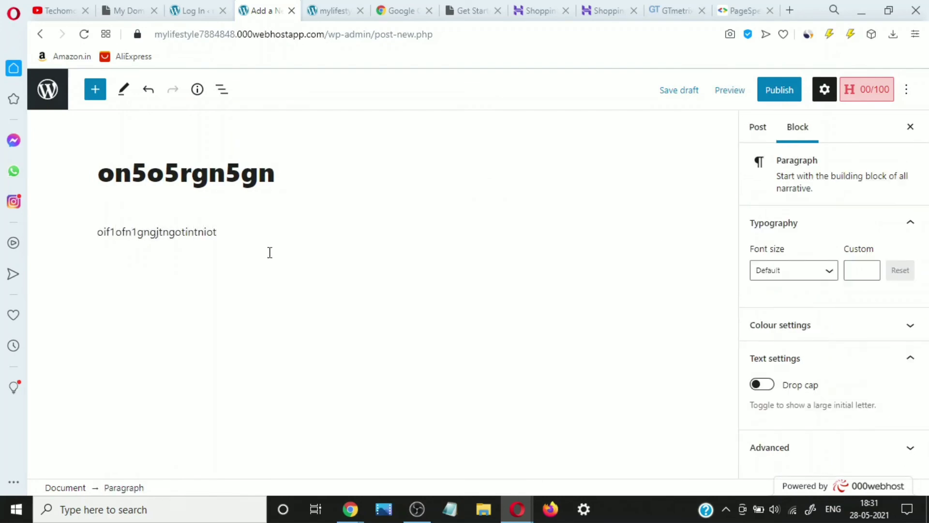
left_click(783, 92)
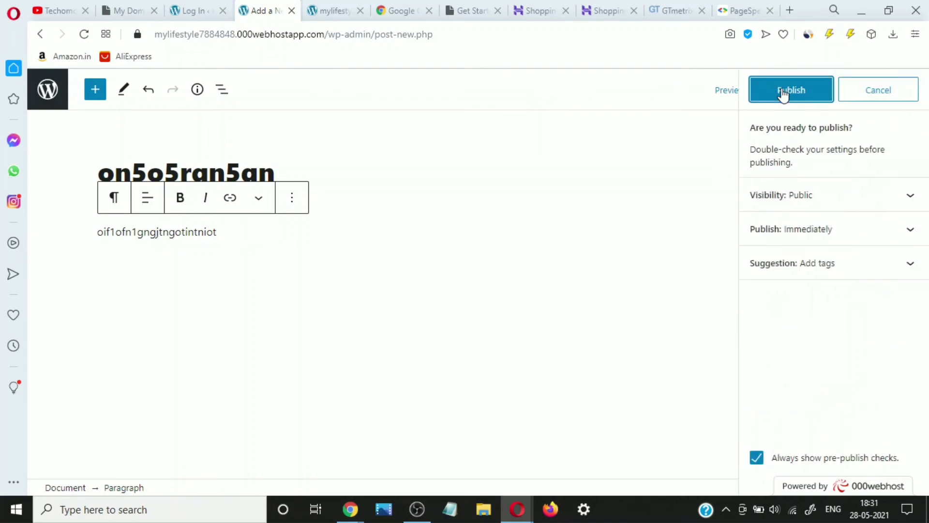
left_click(766, 100)
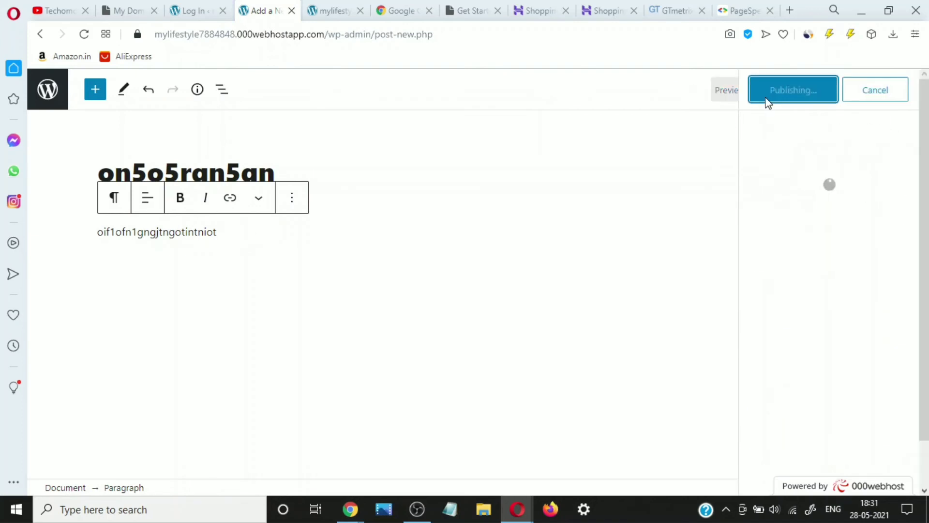
- View the published post live, then open giantbiography.com in a new tab from the domains list
left_click(162, 457)
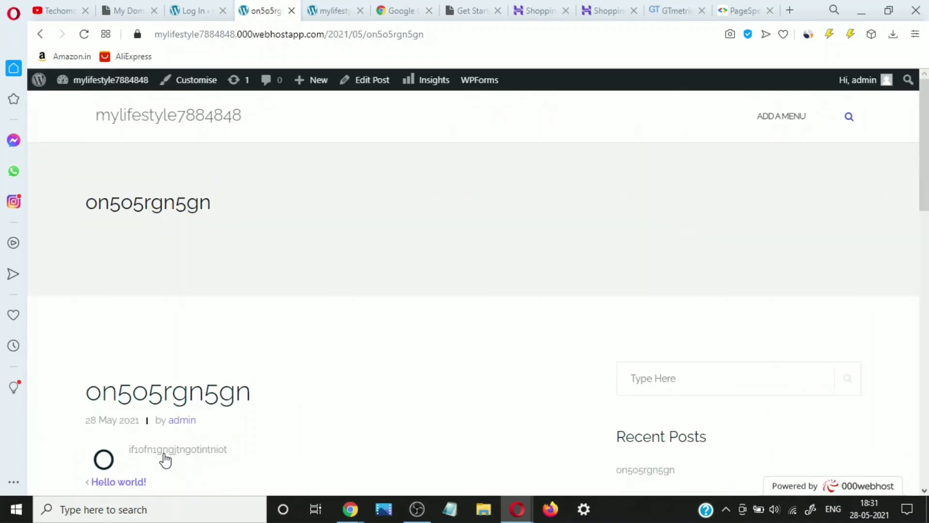
scroll(182, 304, "down", 5)
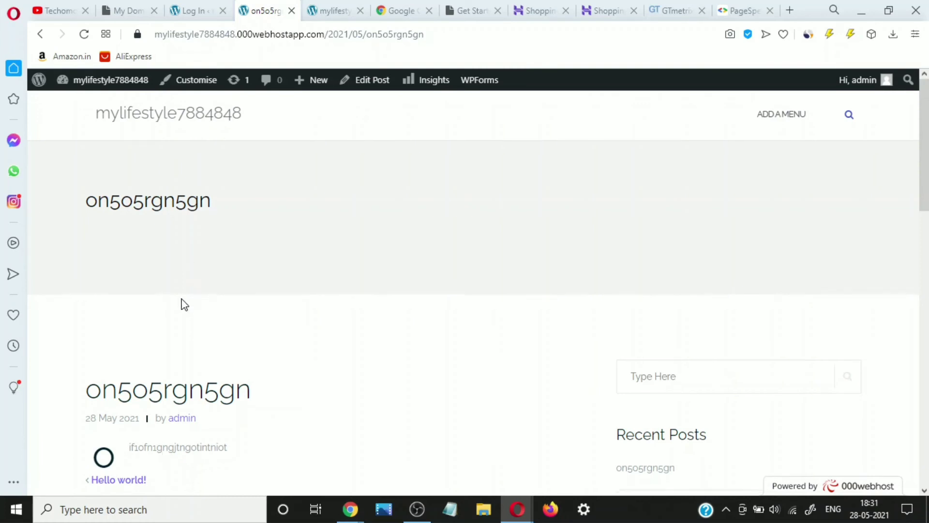
left_click(183, 166)
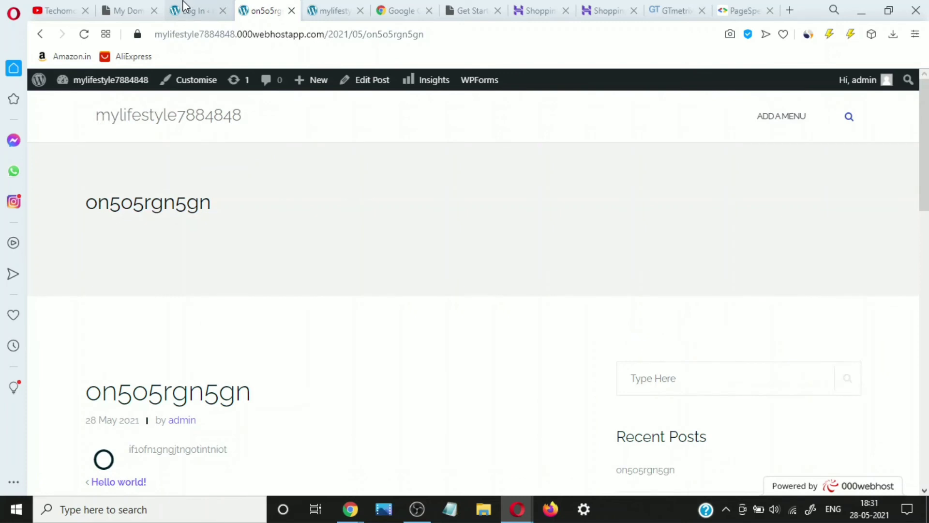
left_click(187, 10)
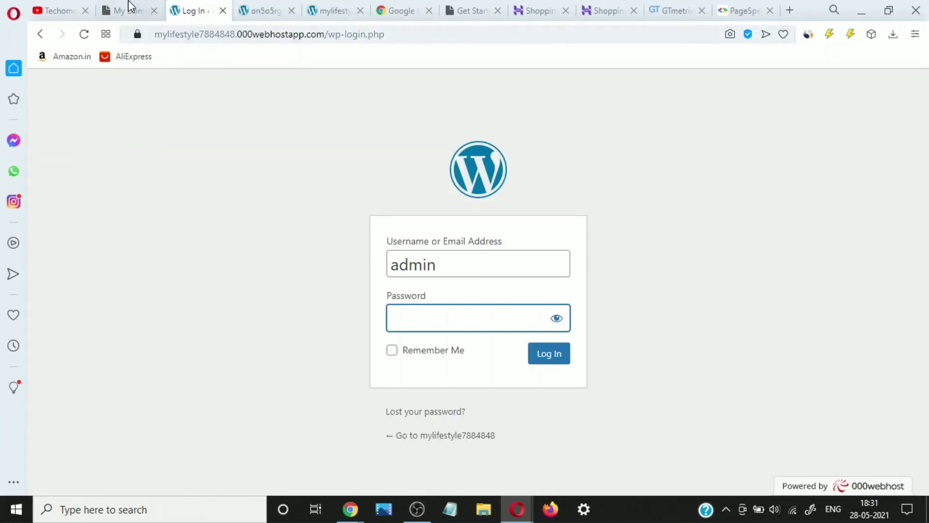
left_click(129, 6)
left_click(178, 7)
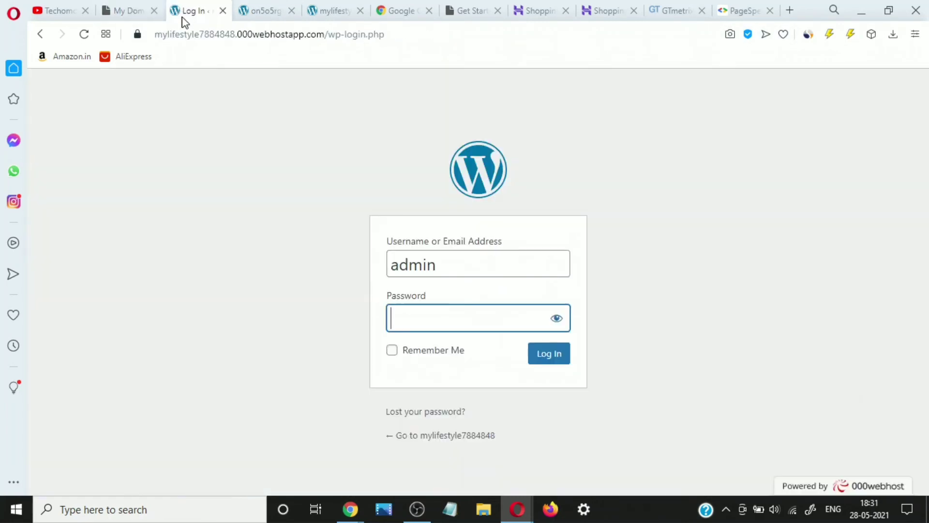
left_click(110, 9)
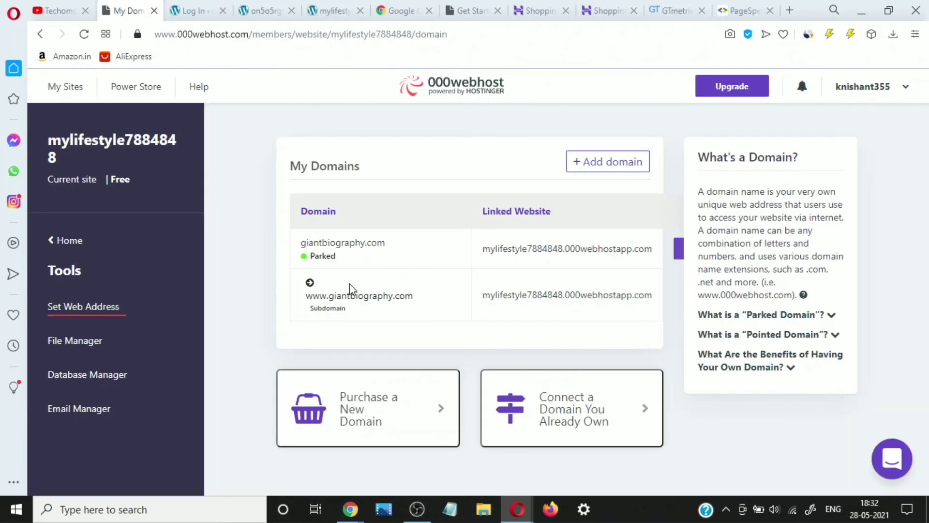
left_click(338, 243)
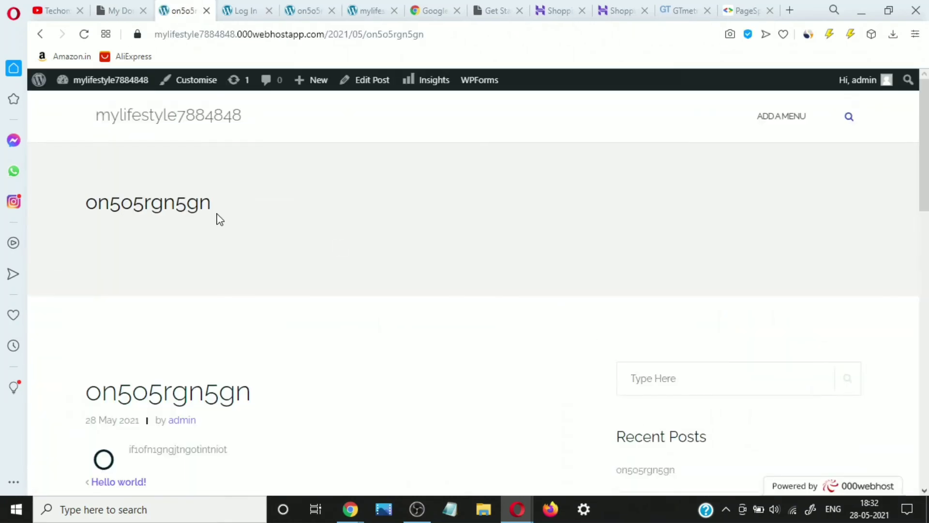
- Check the on5o5rgn5gn post in both tabs, then open the blog homepage and admin Dashboard
scroll(218, 219, "down", 10)
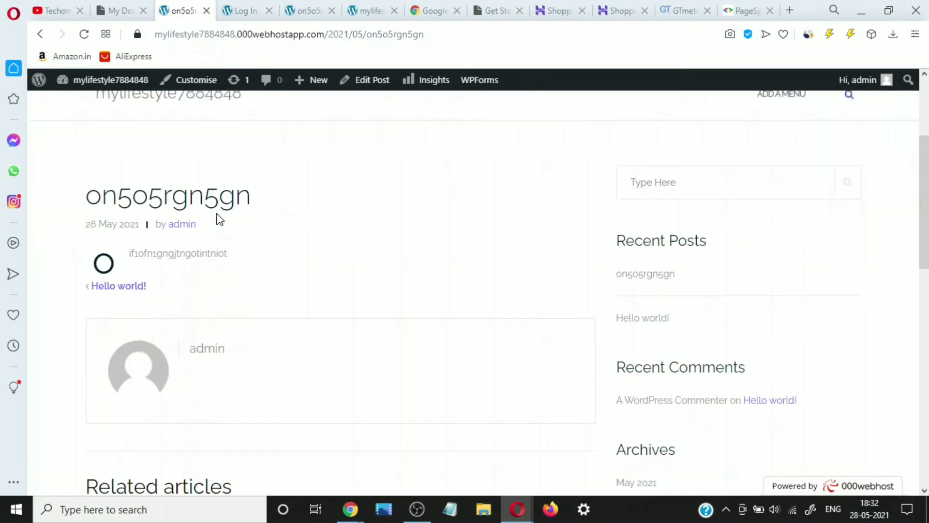
scroll(219, 219, "up", 10)
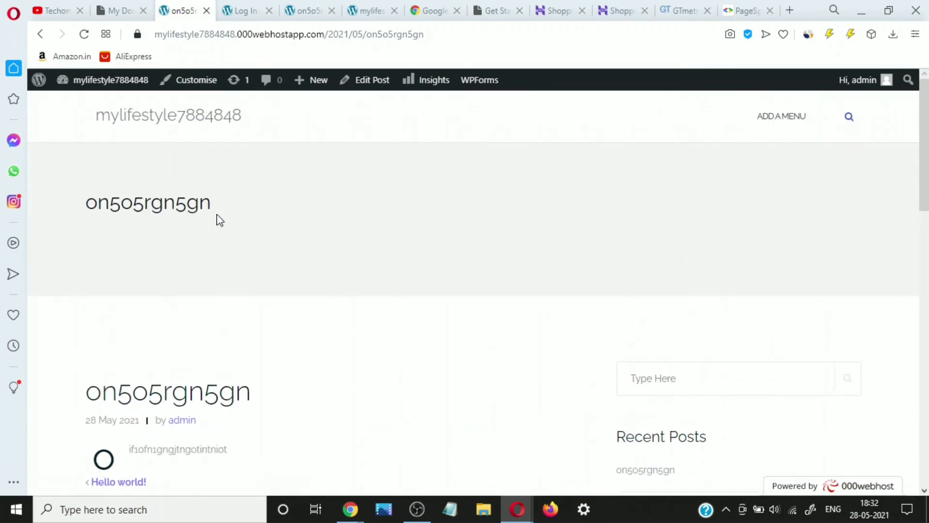
left_click(289, 7)
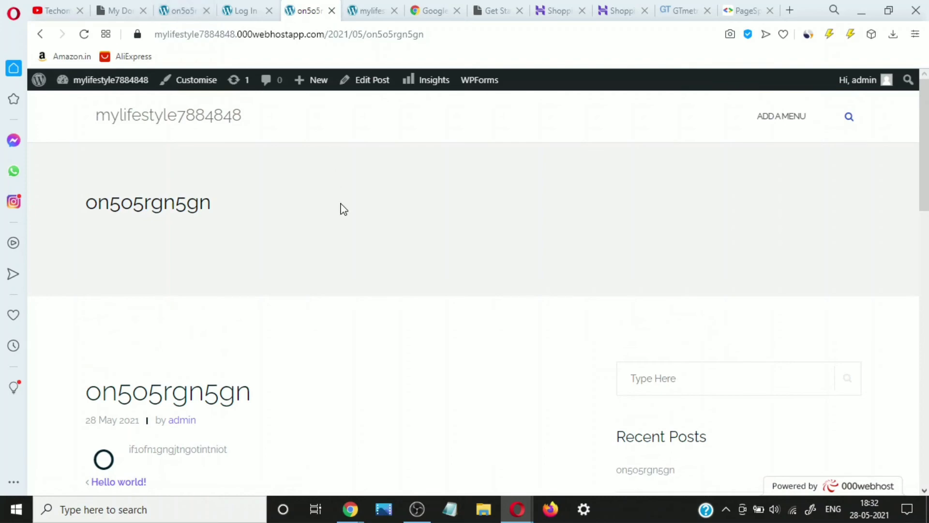
scroll(343, 209, "down", 10)
scroll(342, 208, "up", 5)
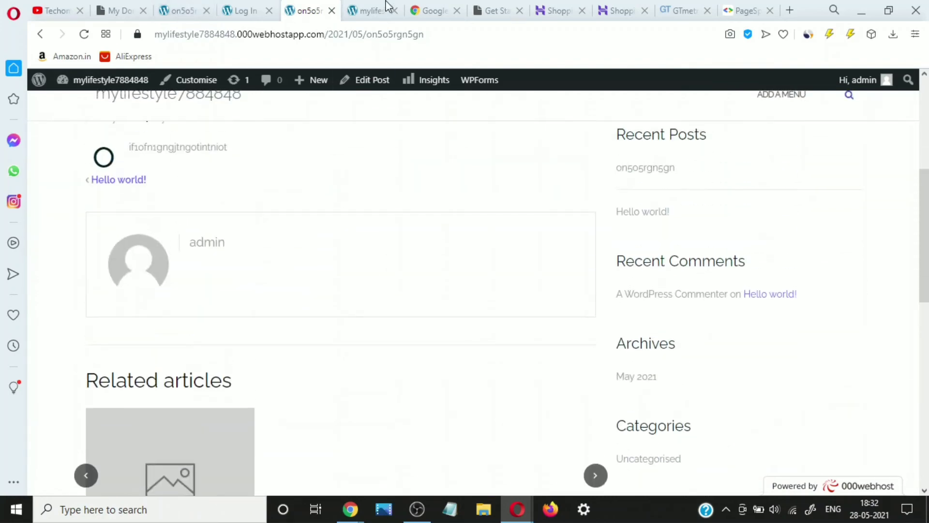
left_click(373, 7)
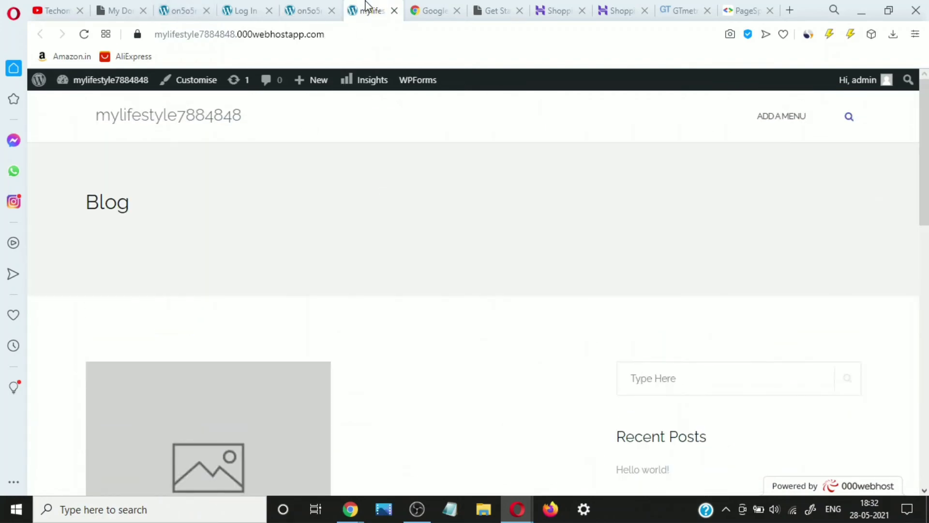
left_click(137, 83)
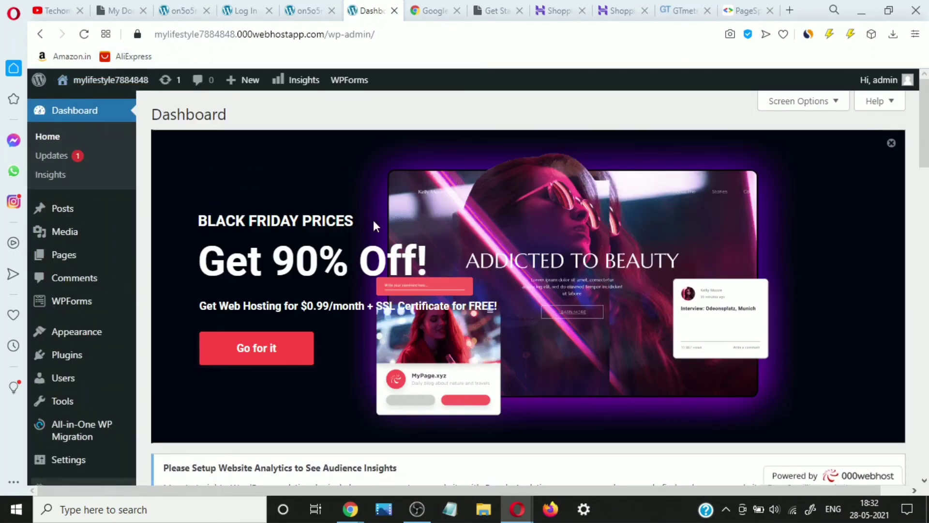
scroll(420, 248, "down", 10)
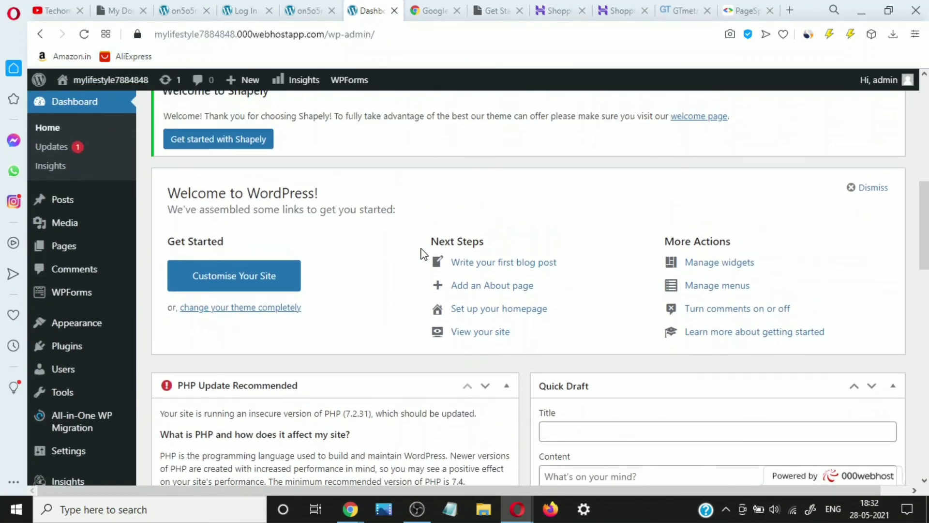
scroll(420, 253, "down", 5)
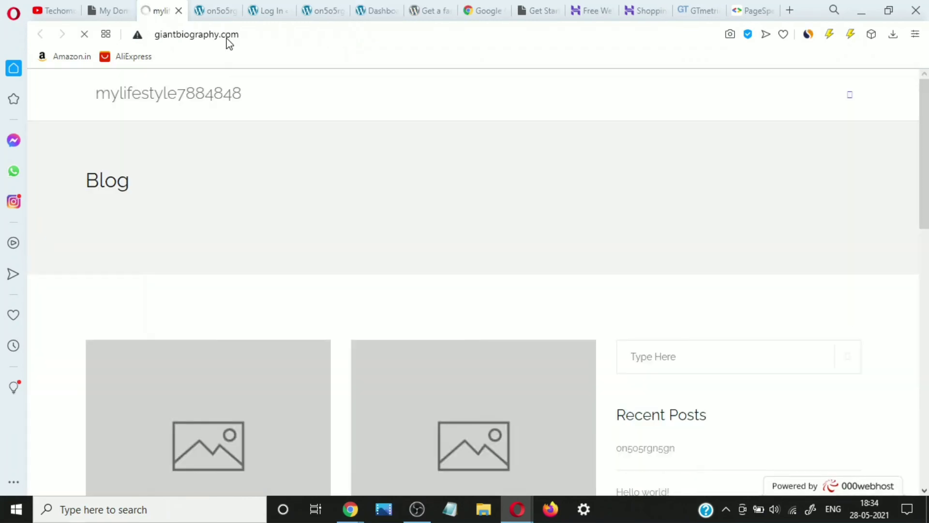
- Copy the giantbiography.com address from the address bar and bring up the GTmetrix page
left_click(228, 39)
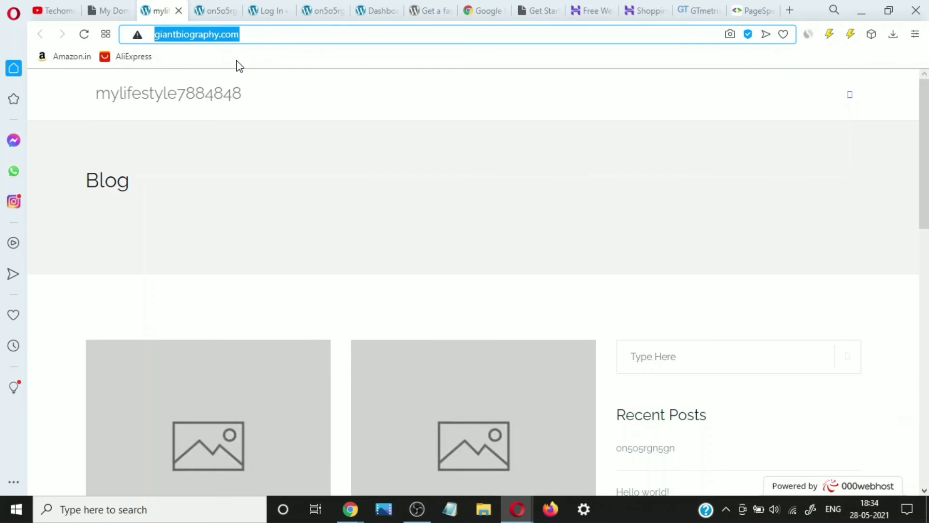
right_click(224, 34)
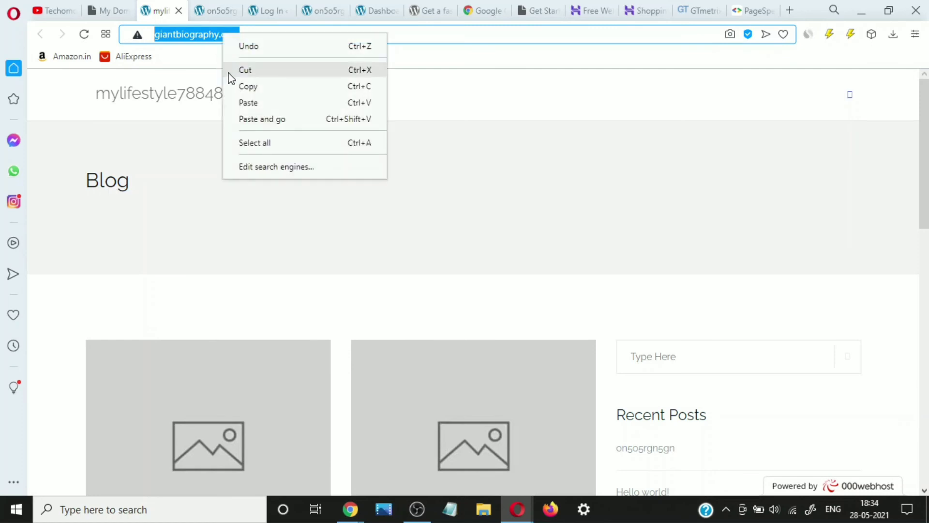
left_click(248, 86)
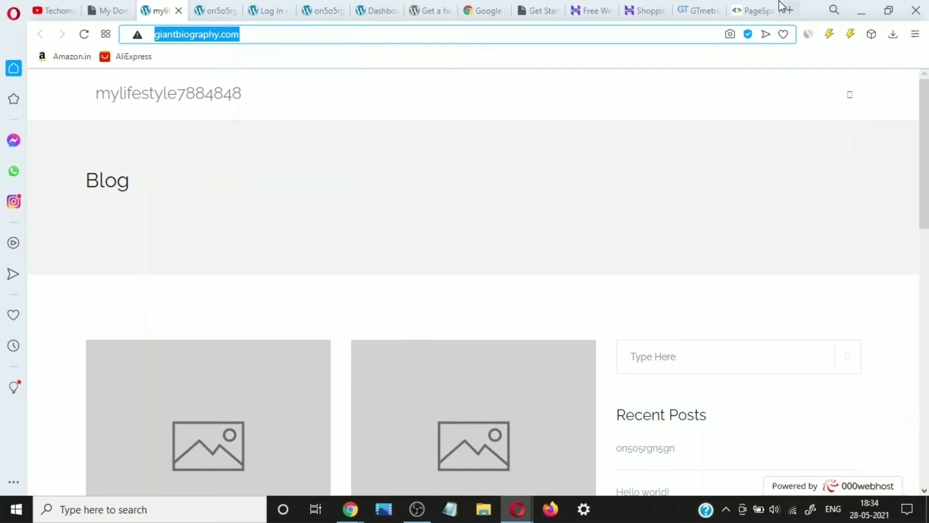
left_click(752, 10)
left_click(682, 7)
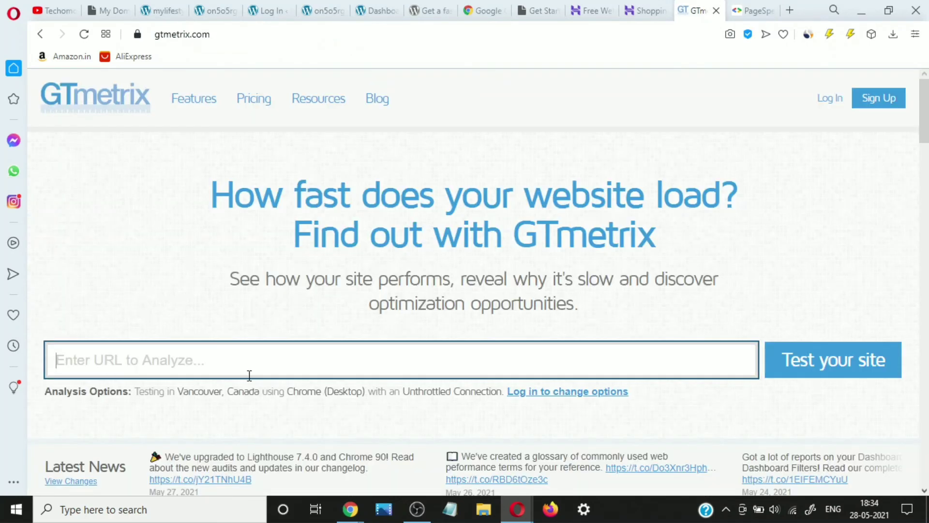
right_click(229, 365)
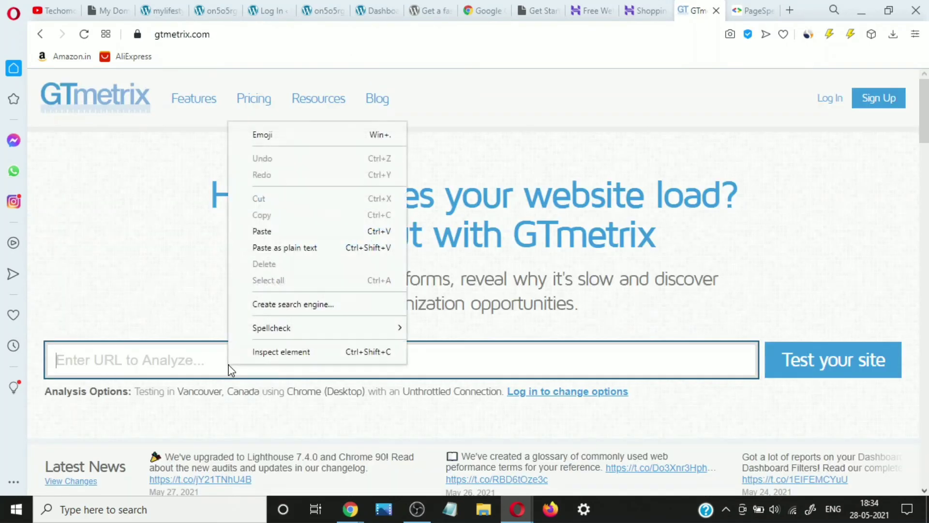
left_click(270, 232)
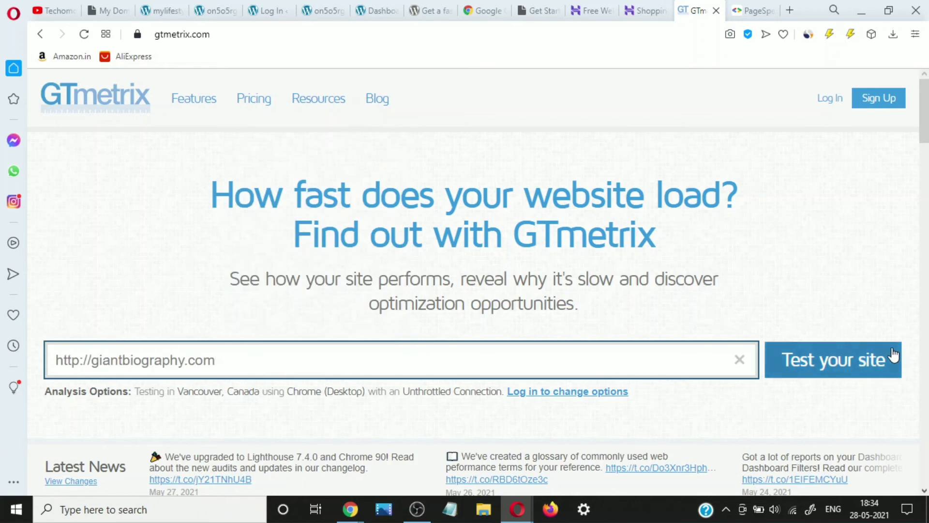
left_click(840, 364)
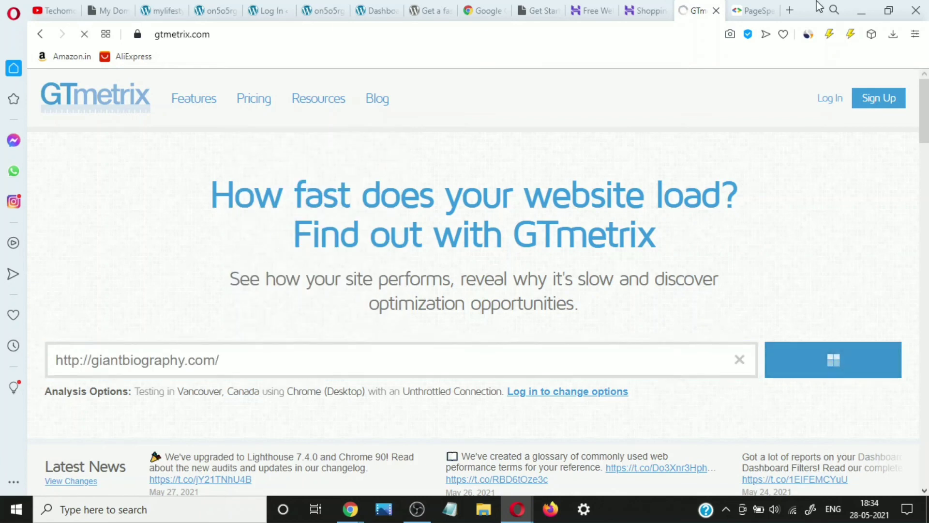
left_click(756, 9)
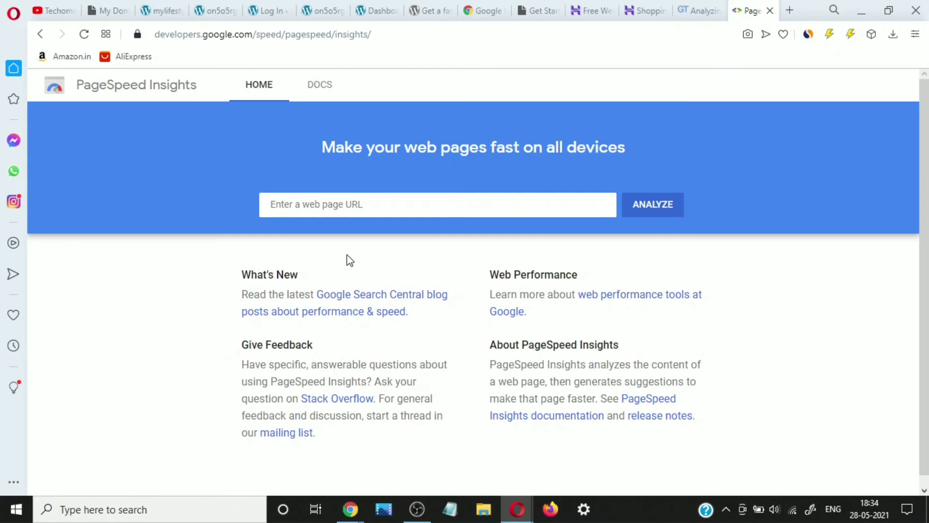
- Start a PageSpeed Insights analysis of giantbiography.com, then check the GTmetrix report: grade B, 78% performance
right_click(324, 209)
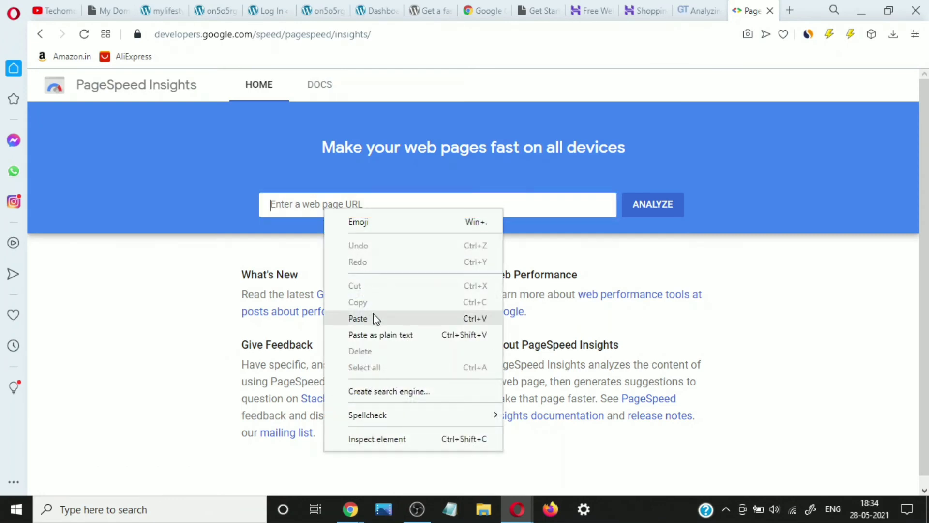
left_click(375, 318)
left_click(664, 215)
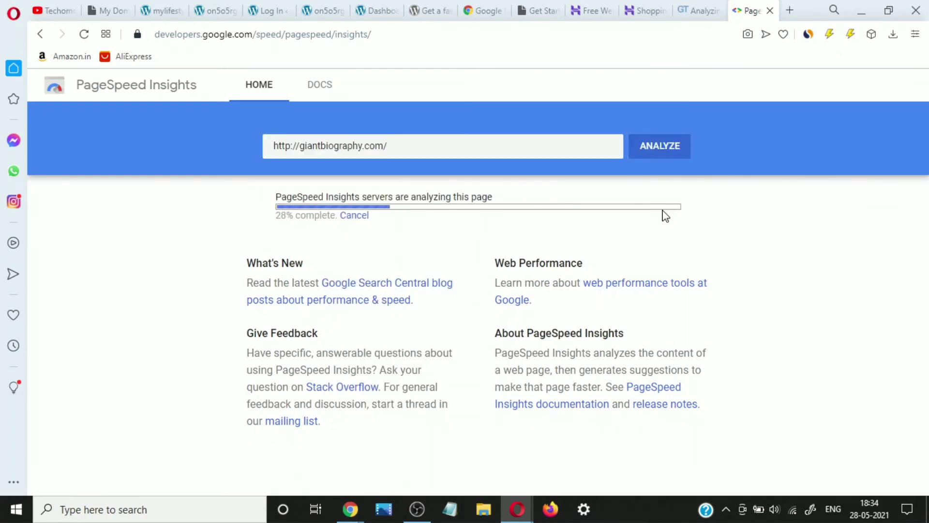
left_click(696, 6)
scroll(577, 163, "down", 1)
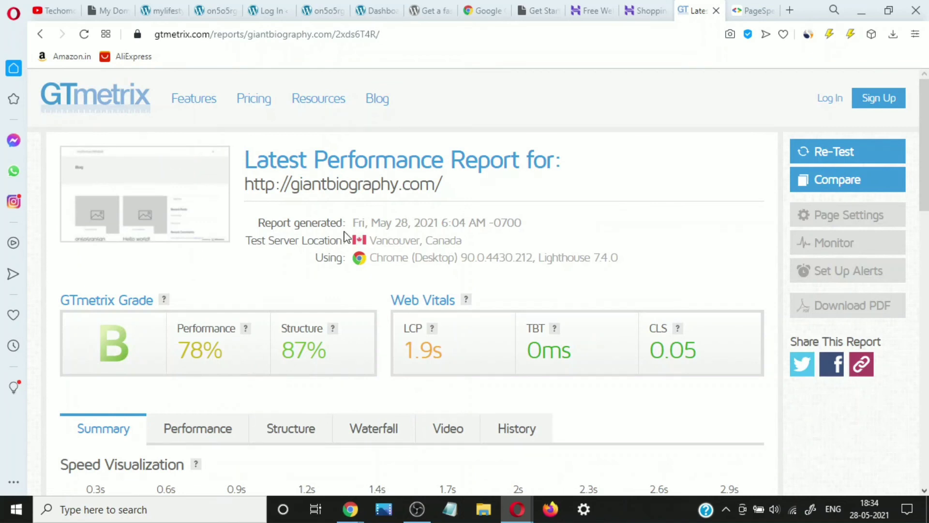
- Review the grade-B GTmetrix report, then check PageSpeed's mobile score of 86
scroll(290, 261, "down", 2)
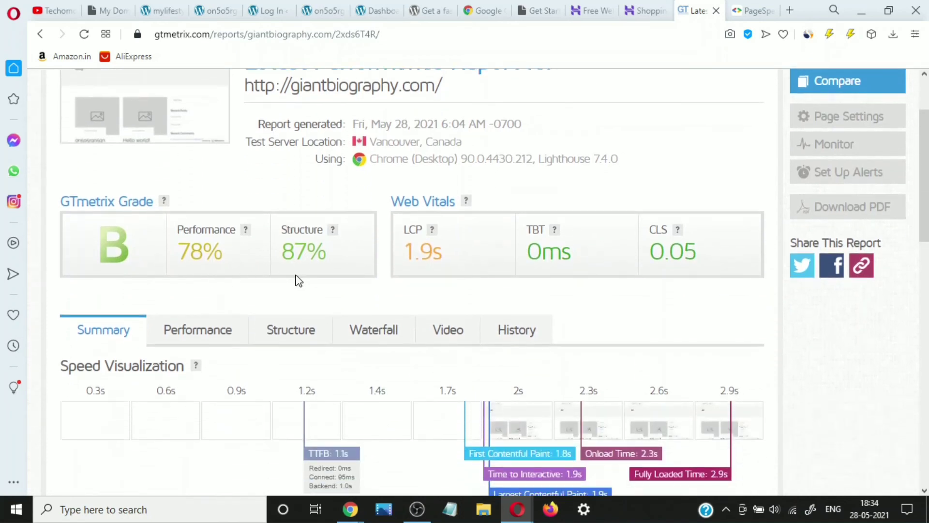
scroll(299, 281, "down", 2)
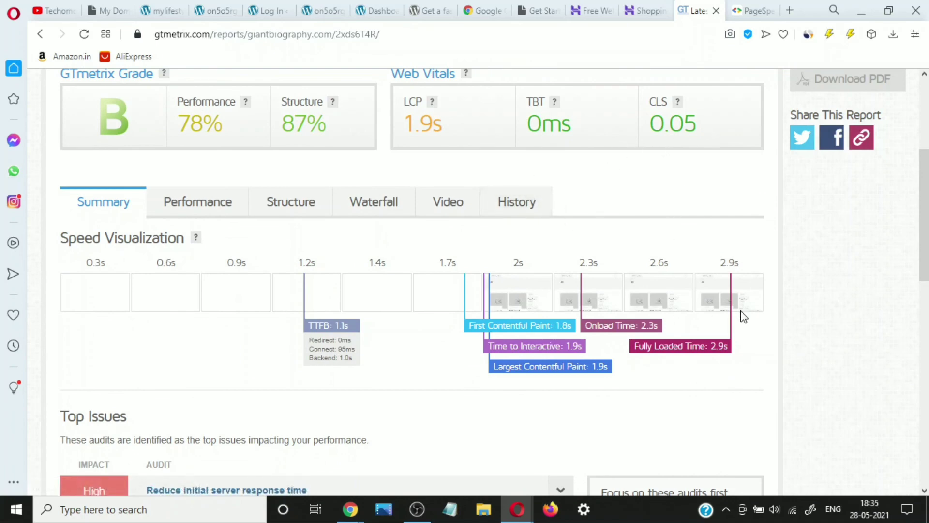
scroll(633, 331, "down", 1)
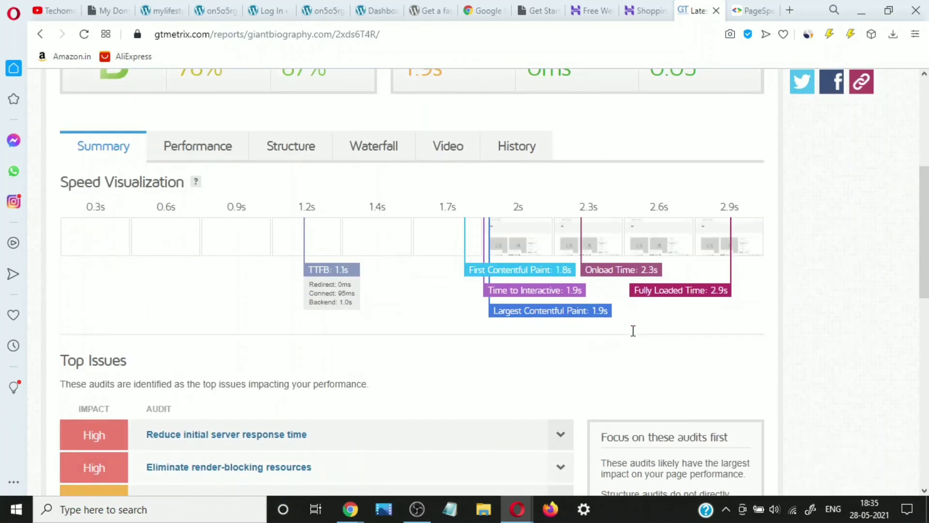
scroll(633, 331, "up", 1)
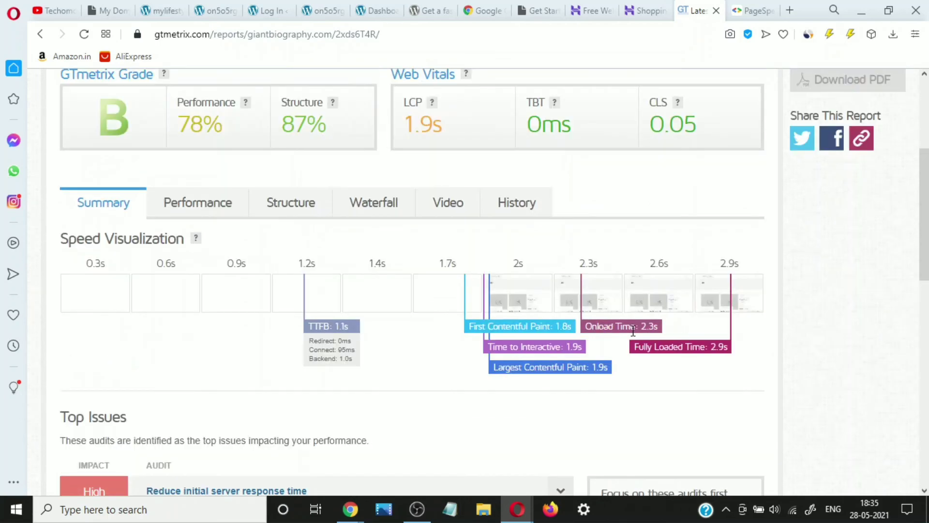
scroll(633, 330, "up", 4)
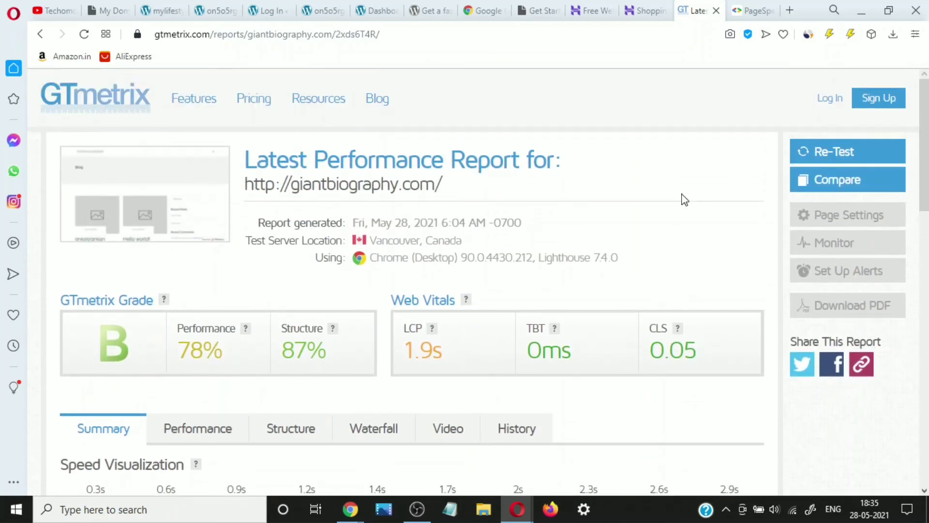
left_click(751, 9)
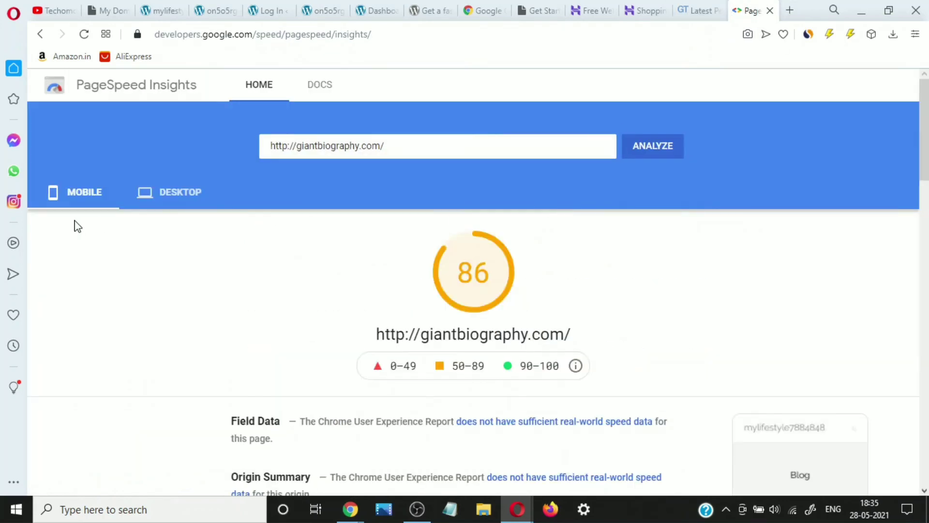
- View the PageSpeed desktop performance score of 95, then return to 000webhost My Domains
left_click(156, 201)
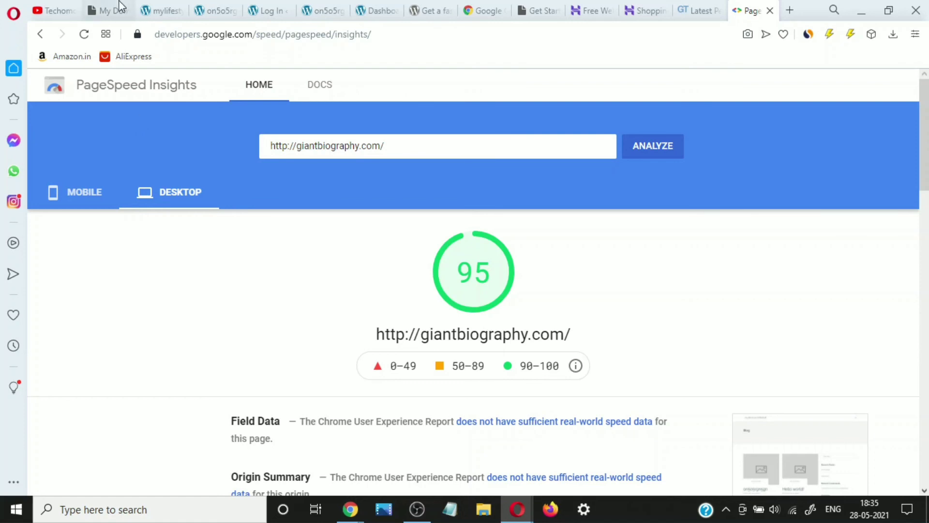
left_click(119, 6)
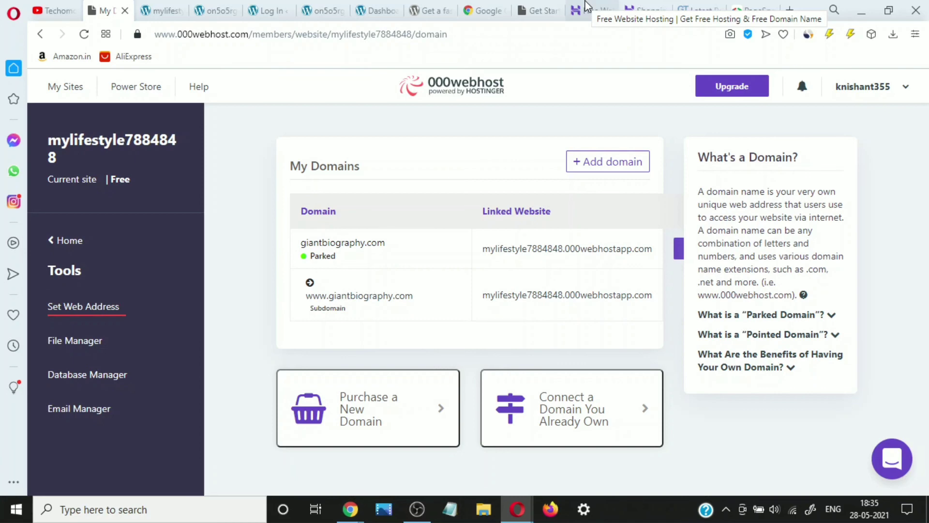
- Look over the Hostinger hosting plans, then return to the Premium 48-month cart at ₹179/month
left_click(587, 6)
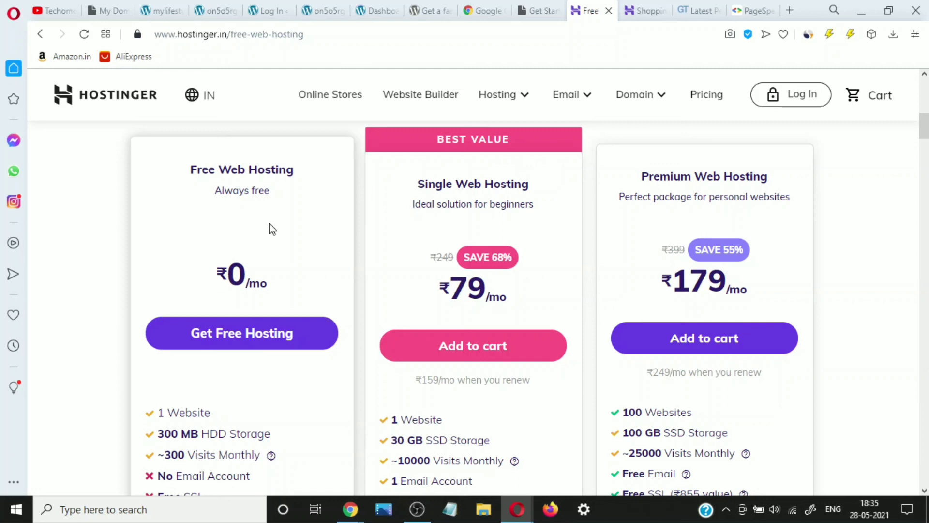
scroll(272, 228, "down", 1)
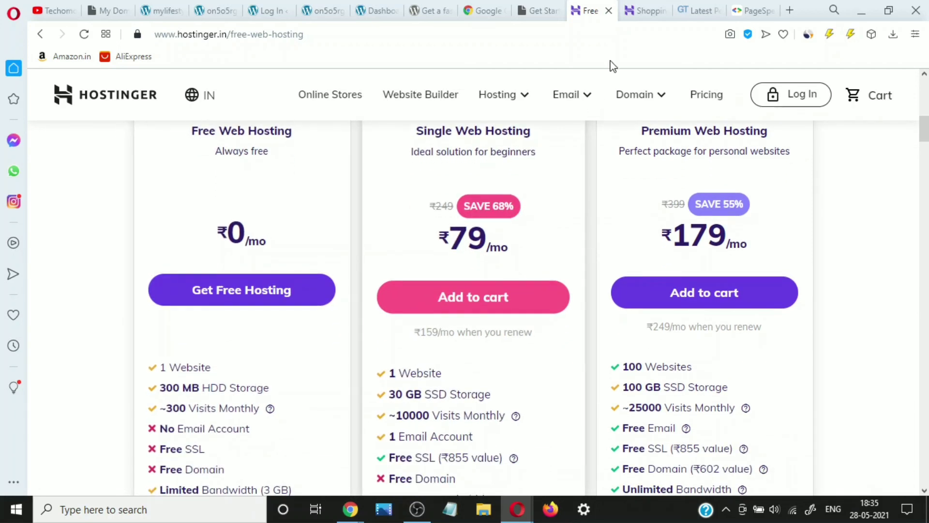
left_click(650, 6)
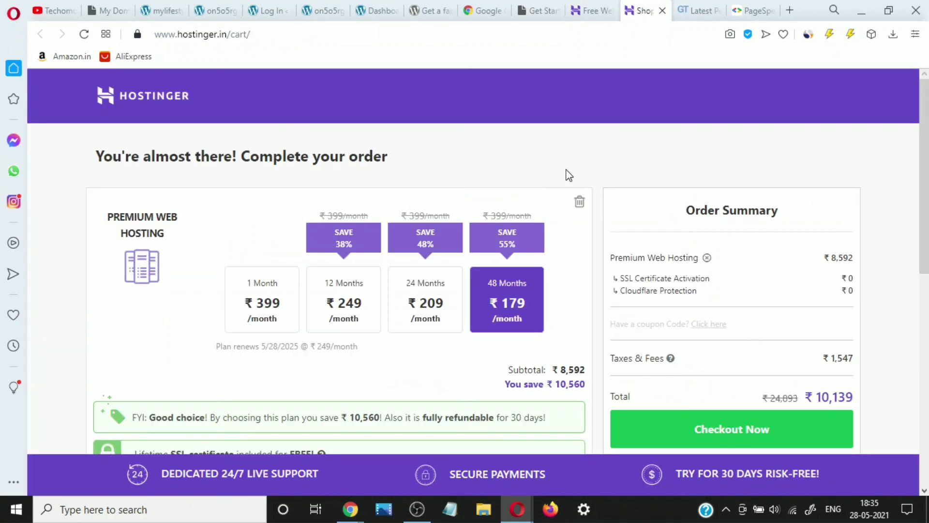
- Apply coupon code TECHOMONEY, dropping the 48-month Premium plan to ₹166/month, ₹9,429 total
scroll(568, 170, "down", 3)
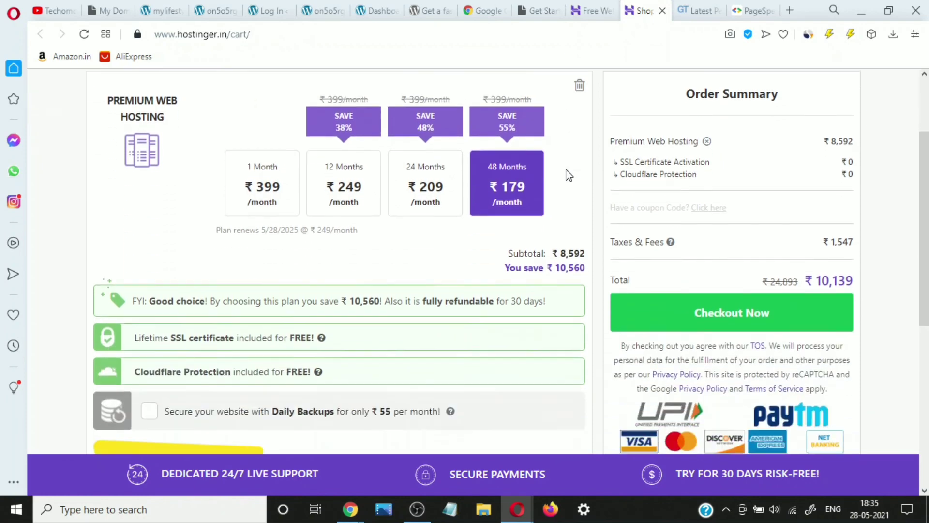
double_click(719, 197)
left_click(718, 205)
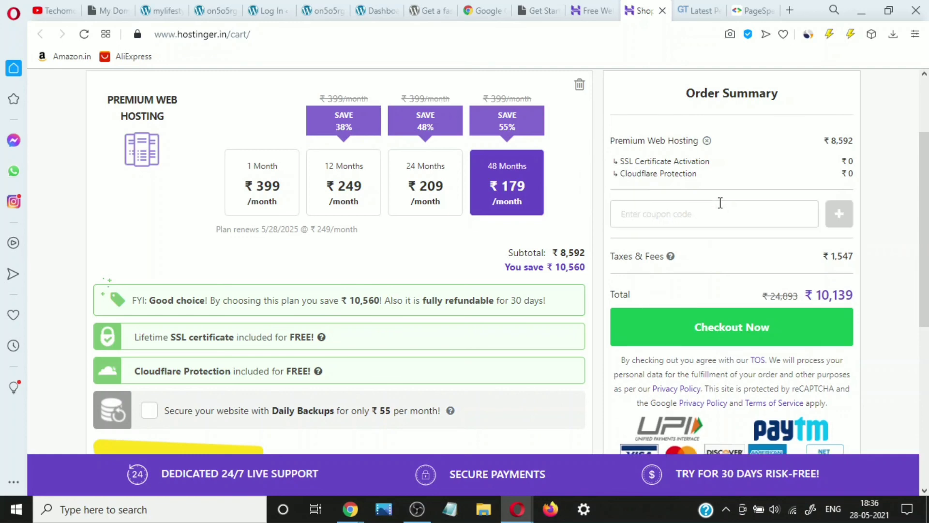
left_click(699, 213)
type("TECH")
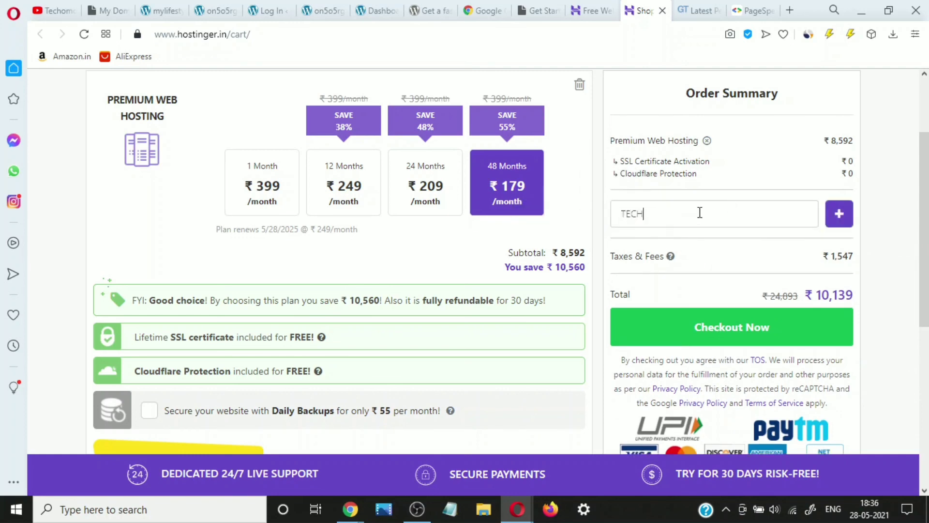
type("OMONEY")
left_click(843, 216)
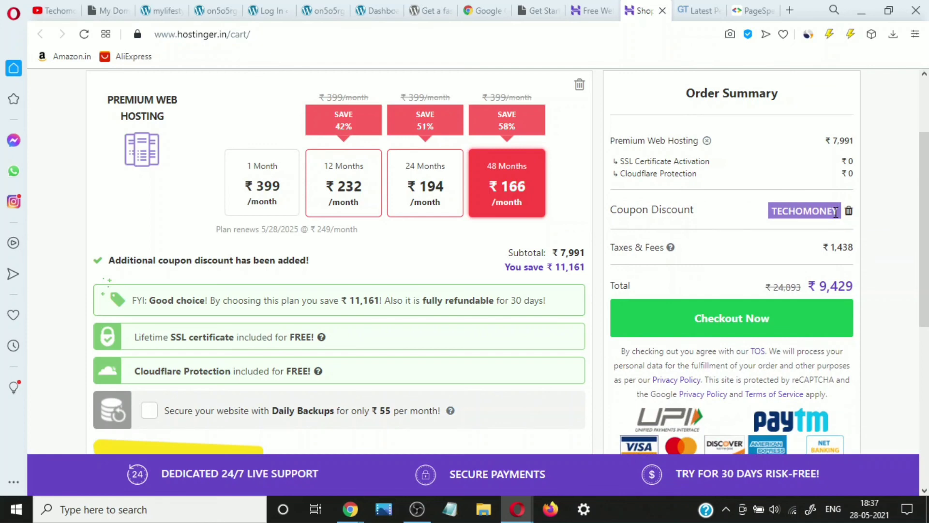
scroll(594, 296, "down", 2)
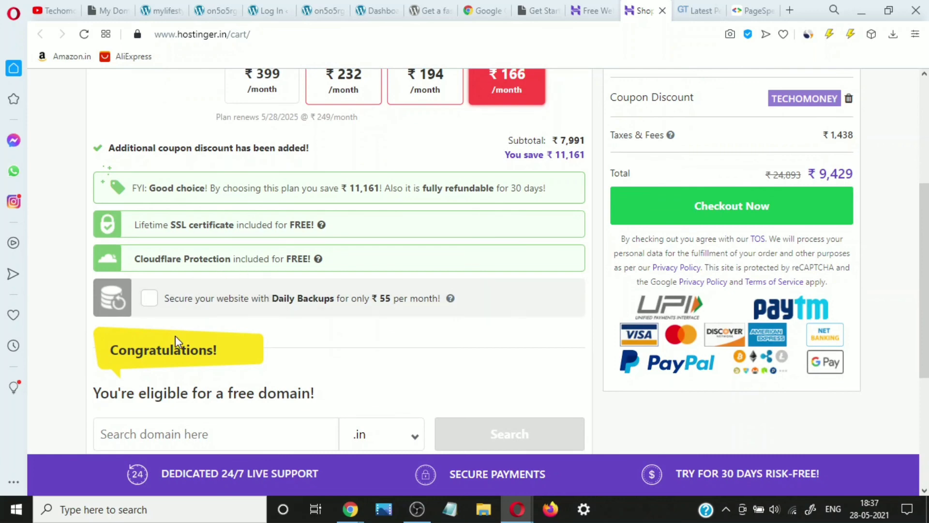
scroll(175, 336, "up", 4)
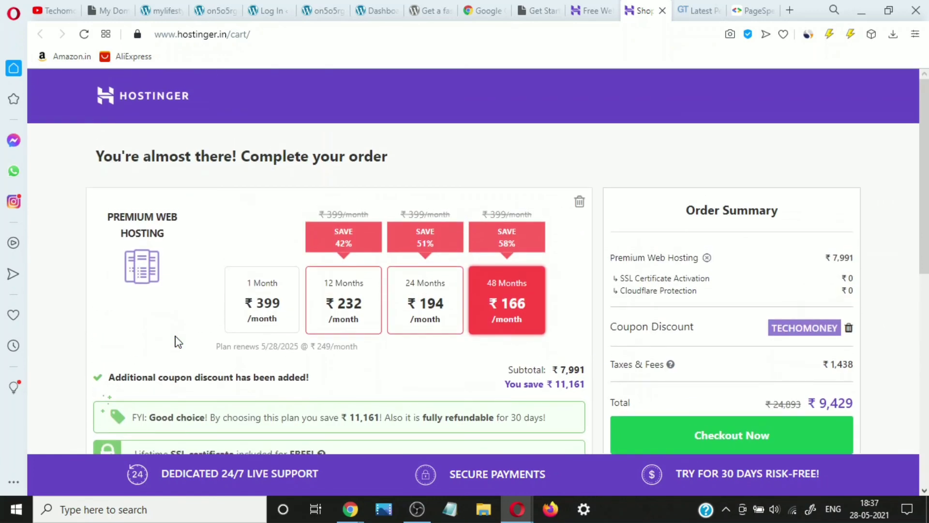